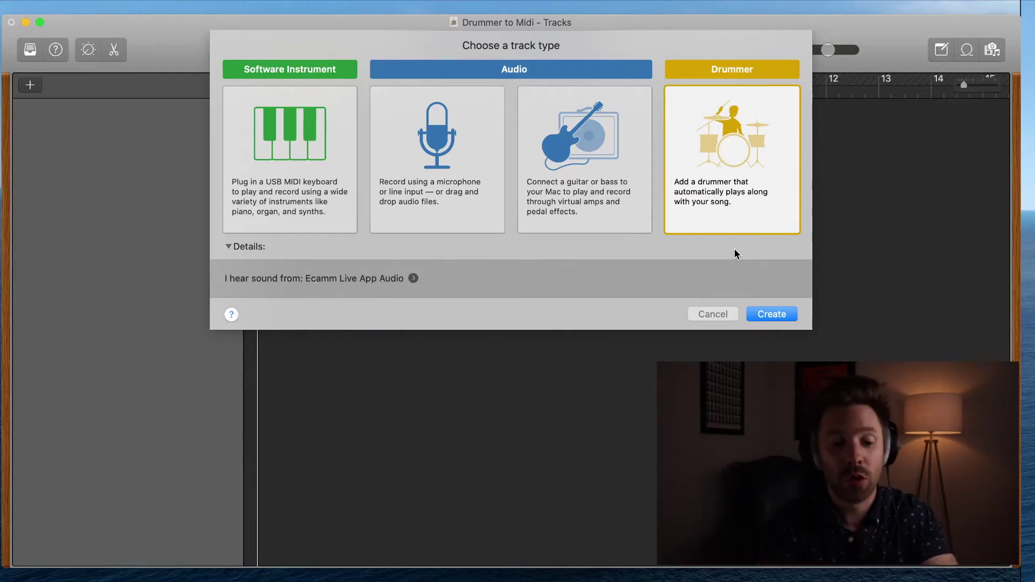
Create a Drummer track with Kyle on the SoCal kit, then browse the Library's Drummer and Sounds lists
left_click(764, 314)
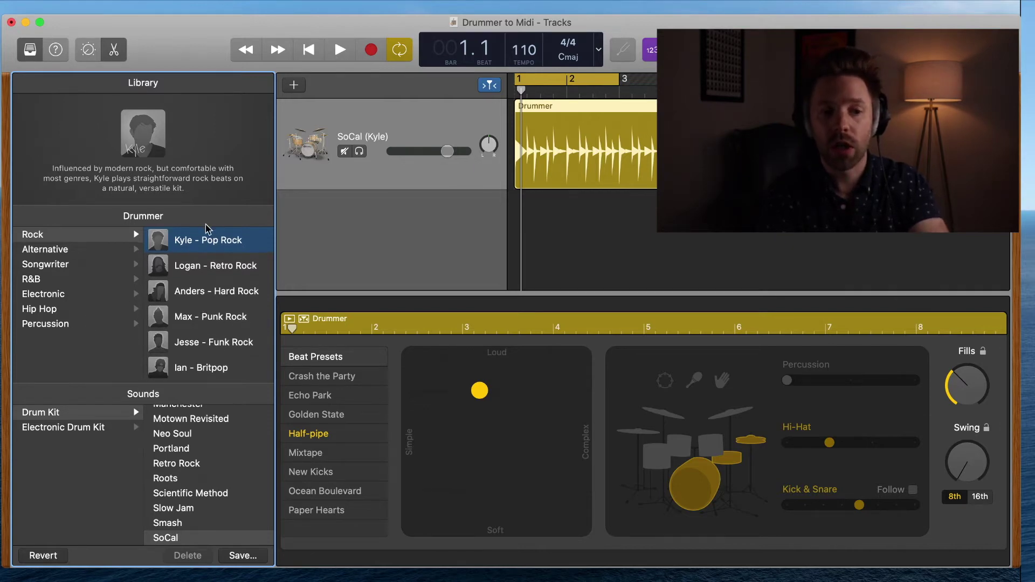
mouse_move(200, 327)
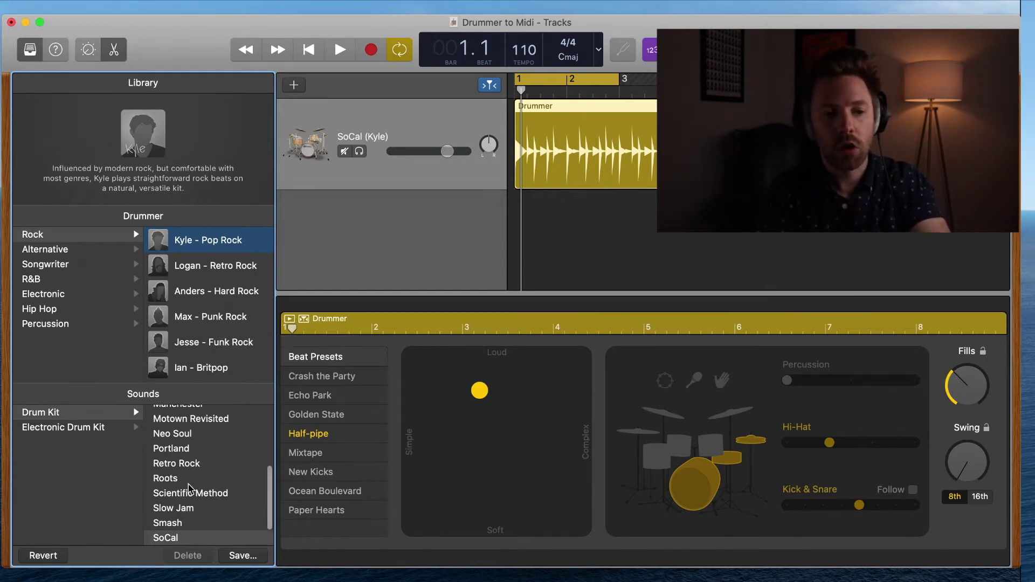
scroll(190, 479, "up", 5)
scroll(190, 479, "down", 7)
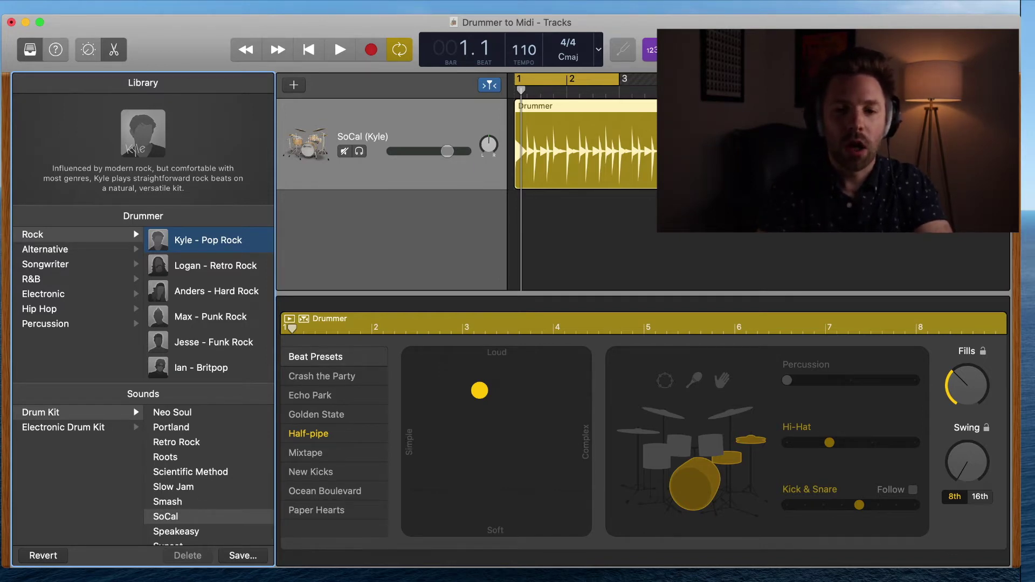
Trim the Drummer region to end at bar 3 and nudge the beat slightly toward Complex
left_click_drag(933, 170, 618, 170)
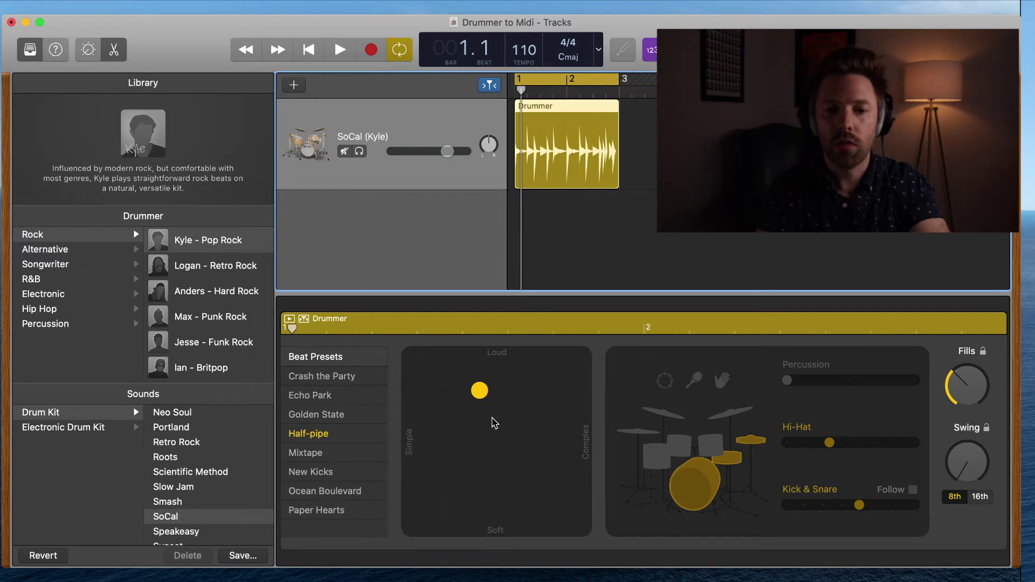
mouse_move(501, 390)
left_mouse_down()
mouse_move(520, 390)
mouse_move(484, 391)
left_mouse_up()
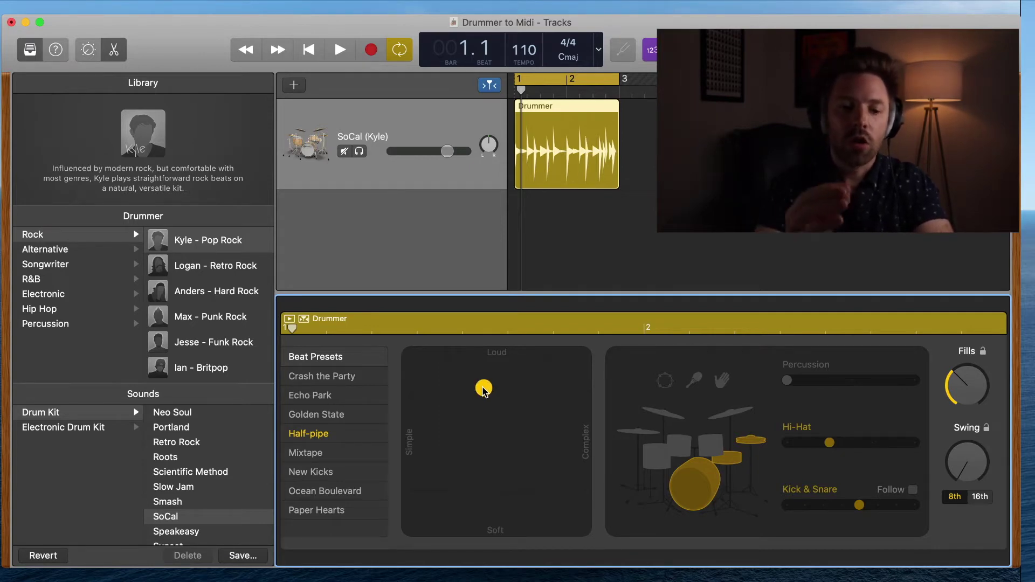
Hide the Library and Drummer editor and add a new Software Instrument track
key("y")
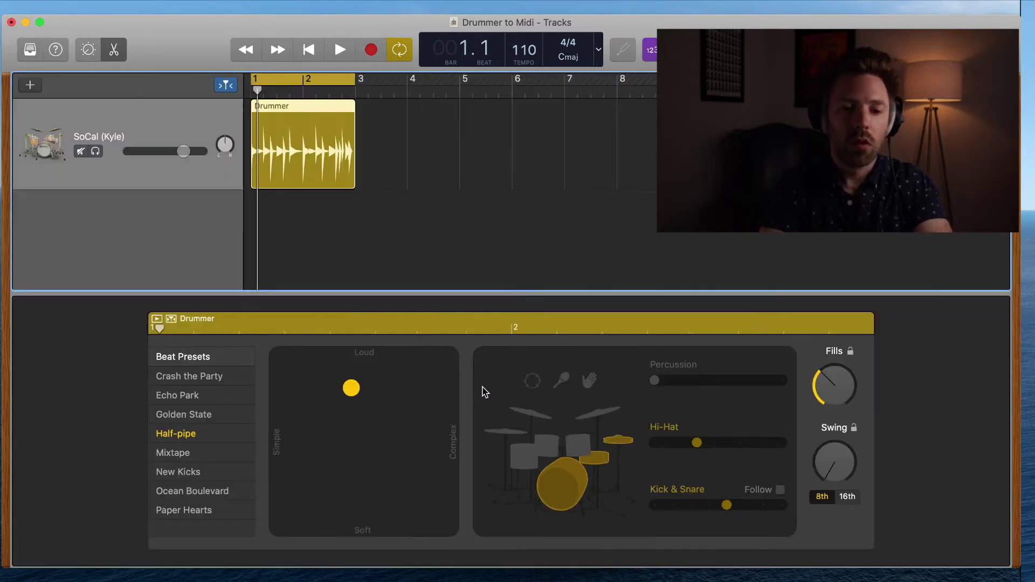
key("e")
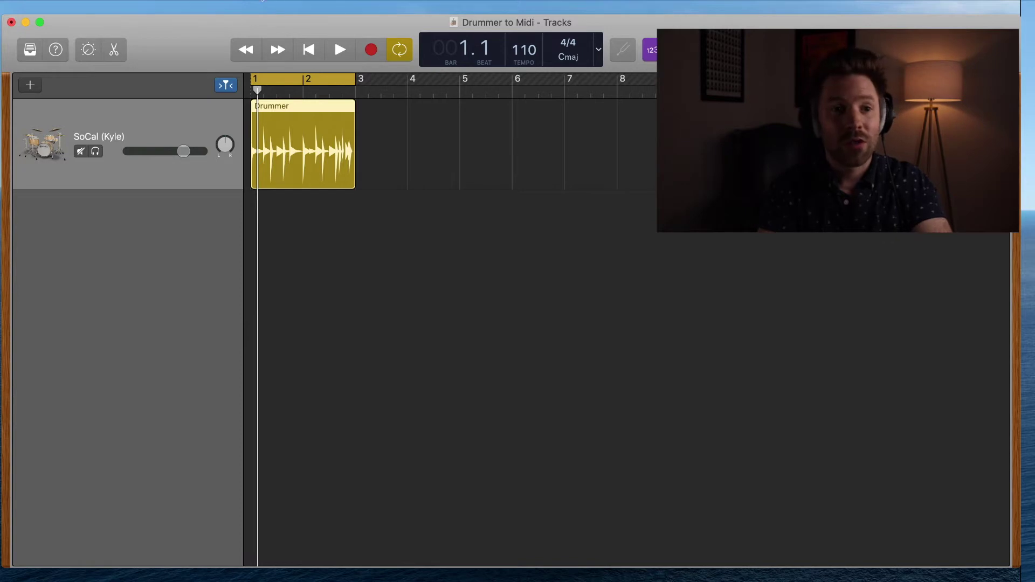
left_click(190, 1)
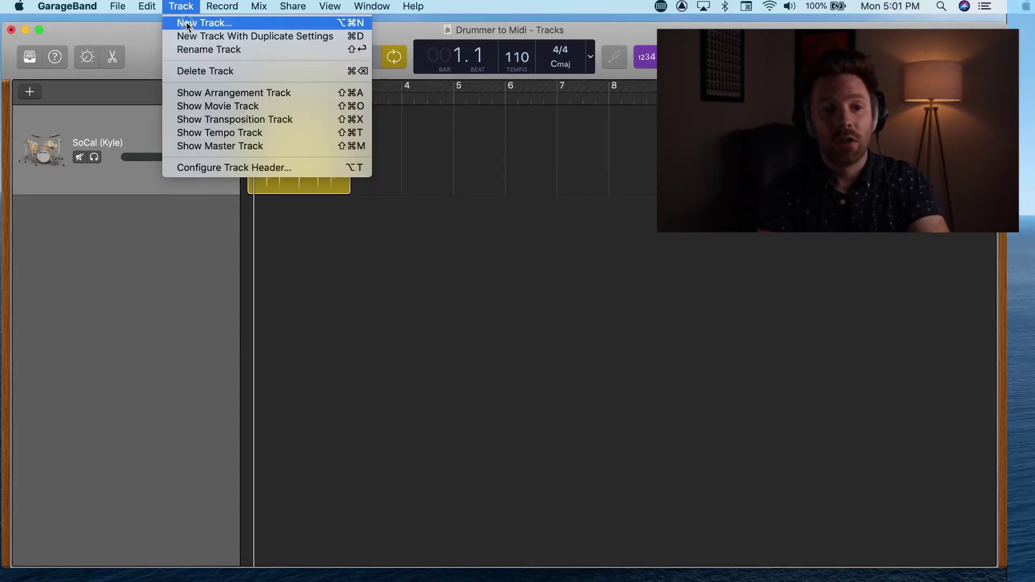
left_click(189, 17)
left_click(274, 131)
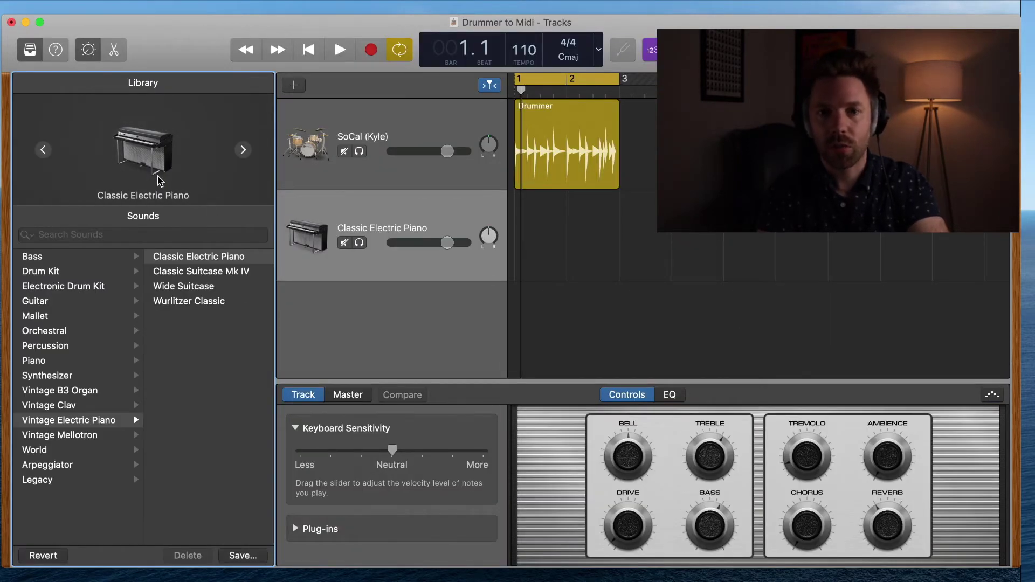
Set the new track's sound to the Drum Kit > Brooklyn kit
left_click(73, 273)
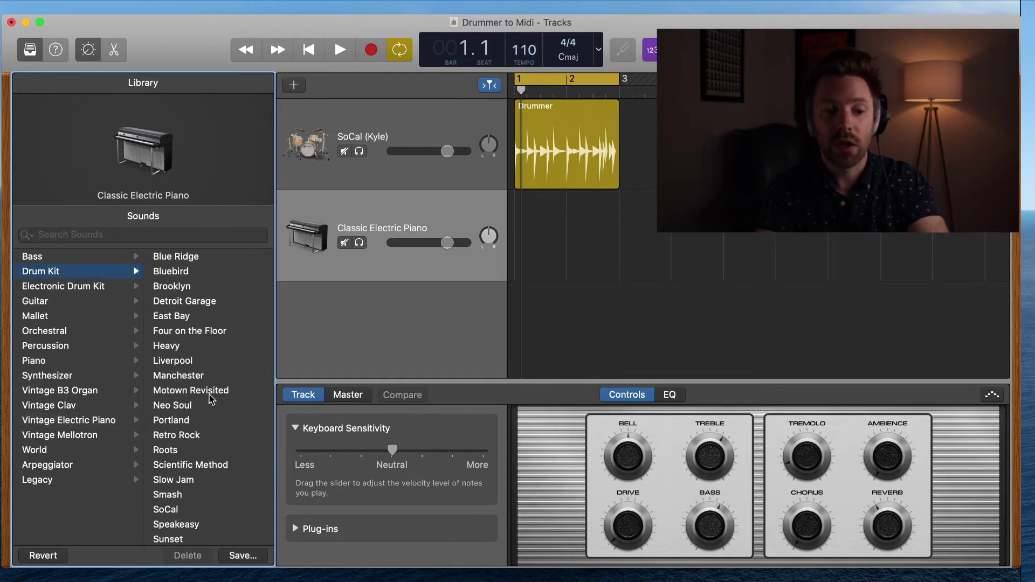
left_click(185, 512)
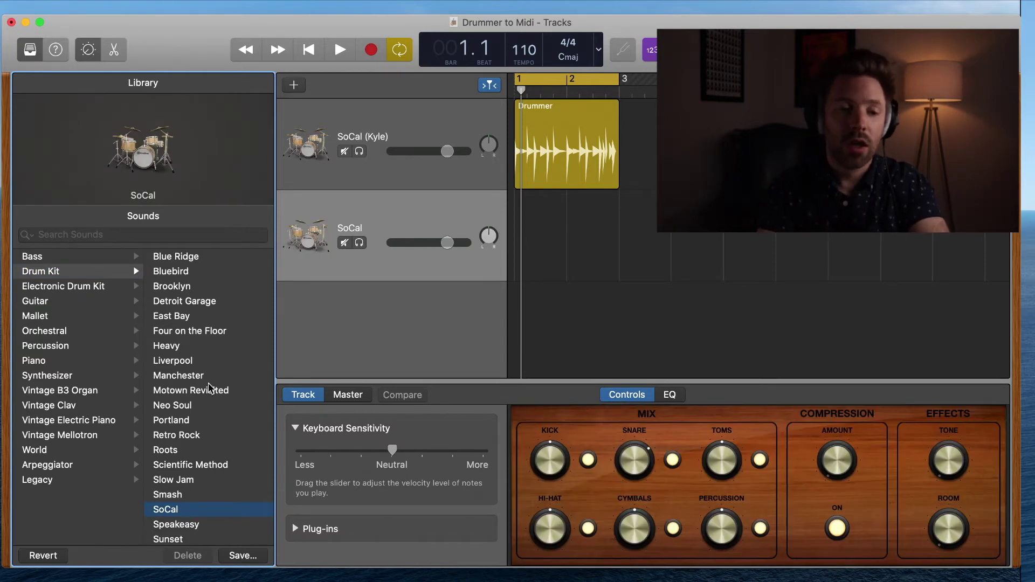
left_click(185, 288)
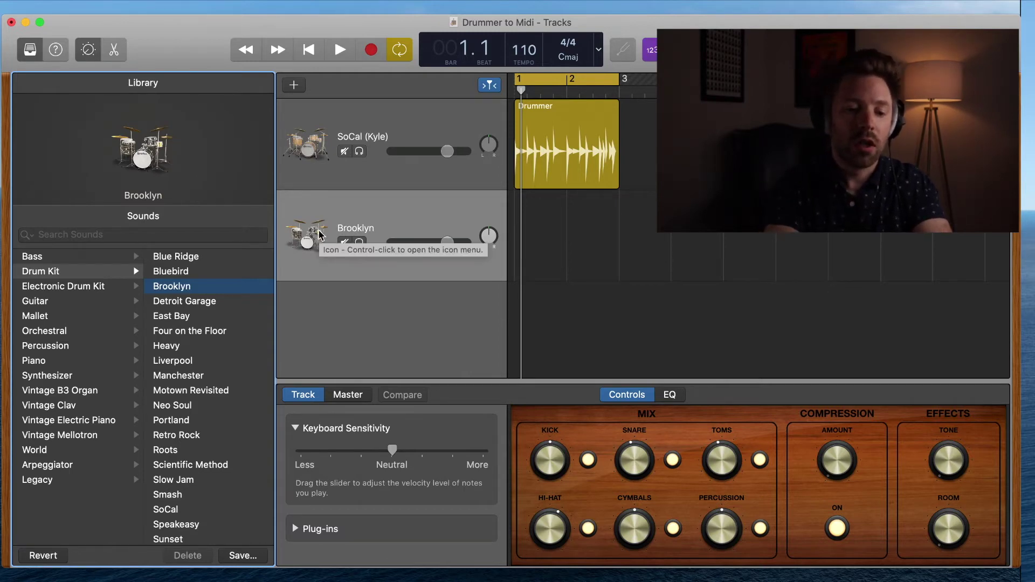
Hide Library and Smart Controls, copy the Drummer region, and select the Brooklyn track at bar 1
key("y")
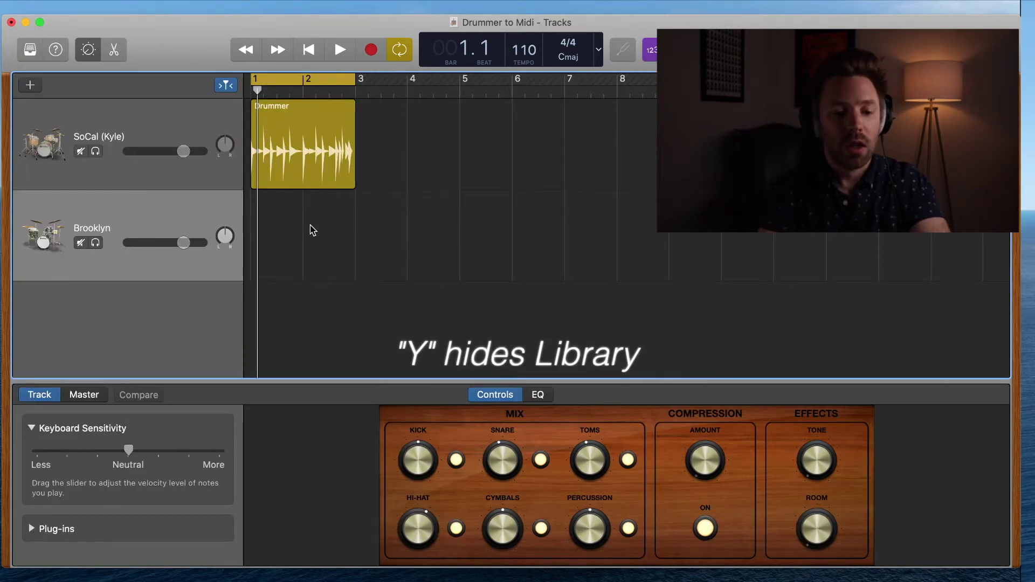
key("b")
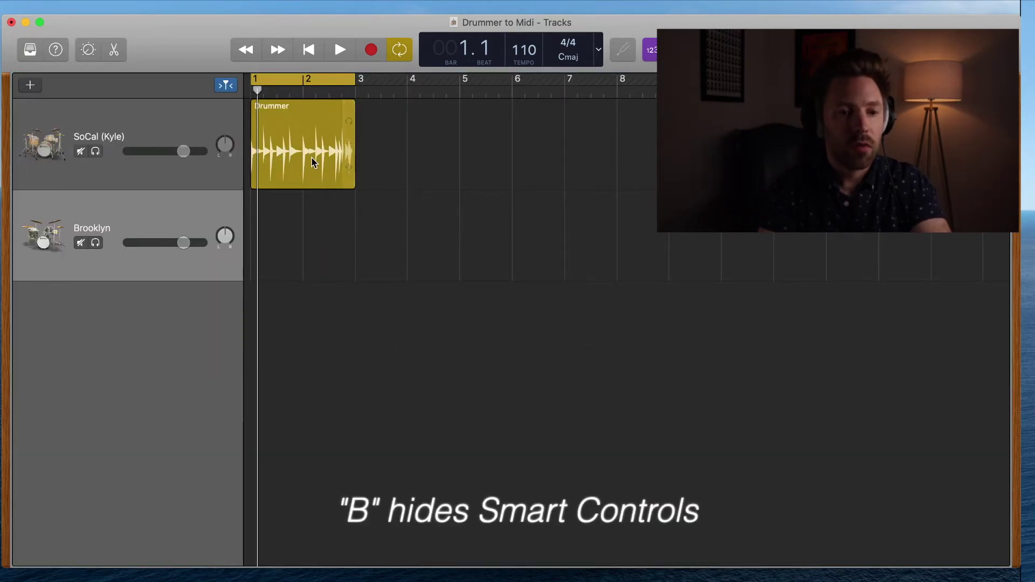
left_click(313, 162)
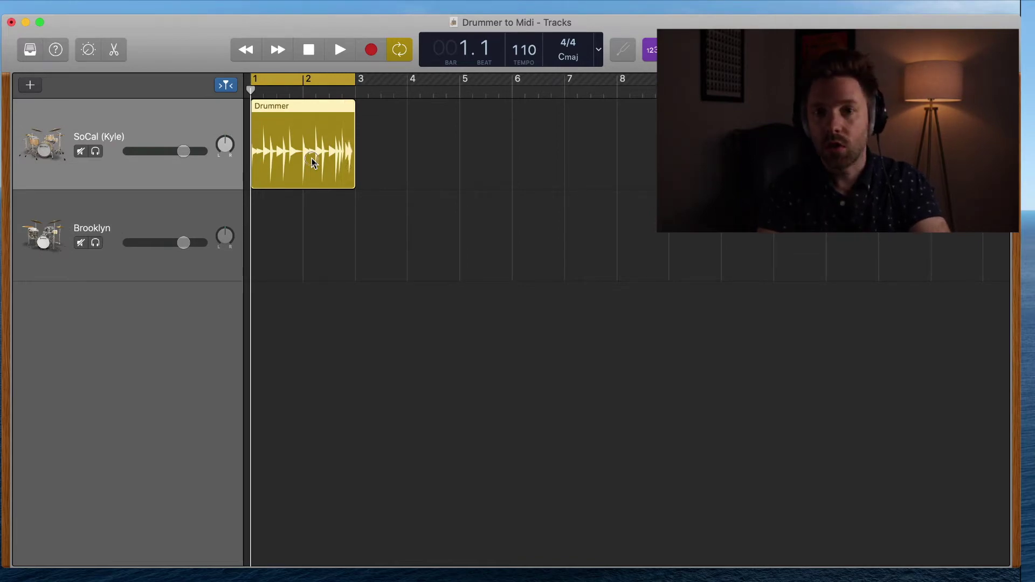
left_click(313, 162, "shift")
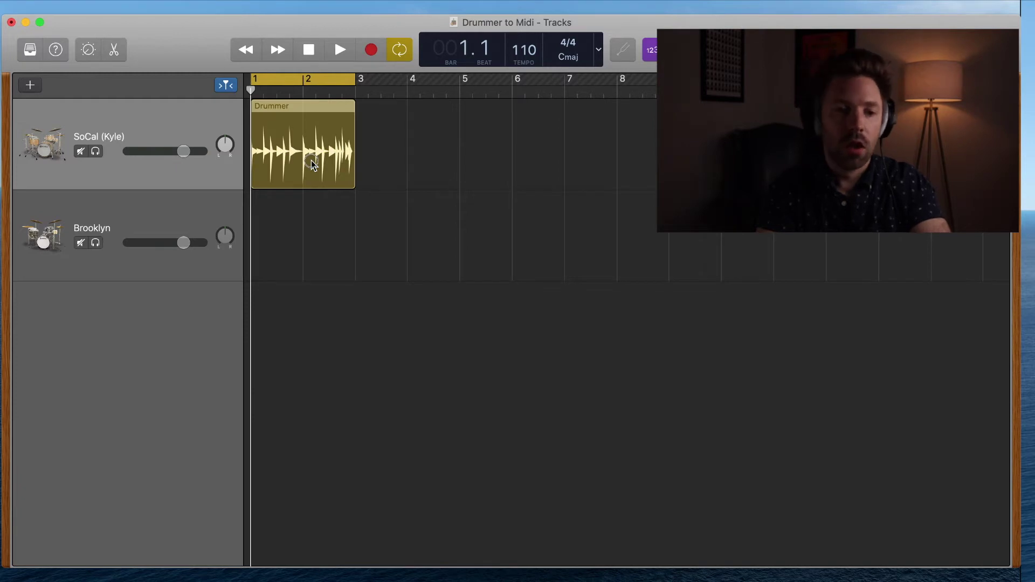
left_click(312, 165)
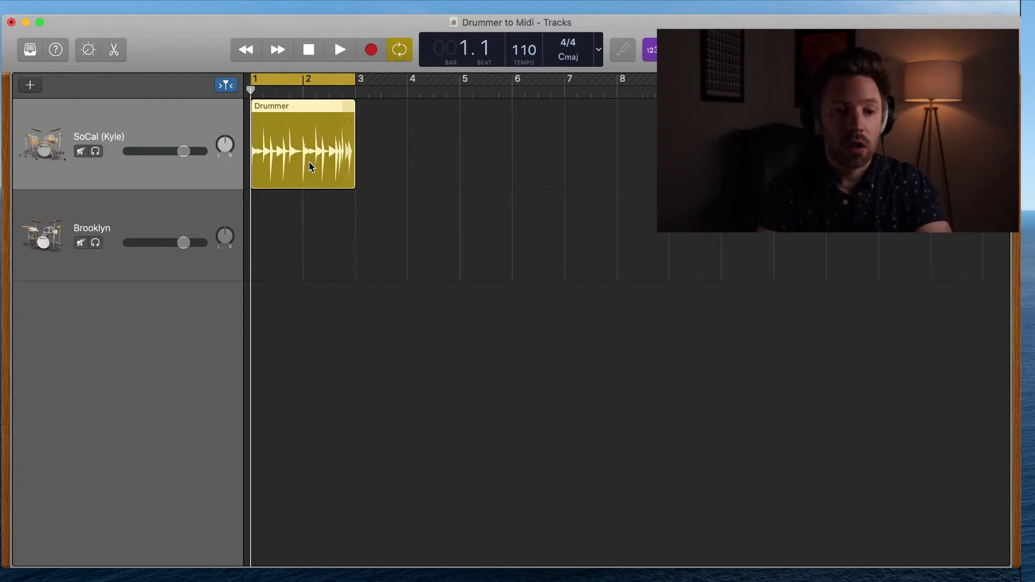
key("super+c")
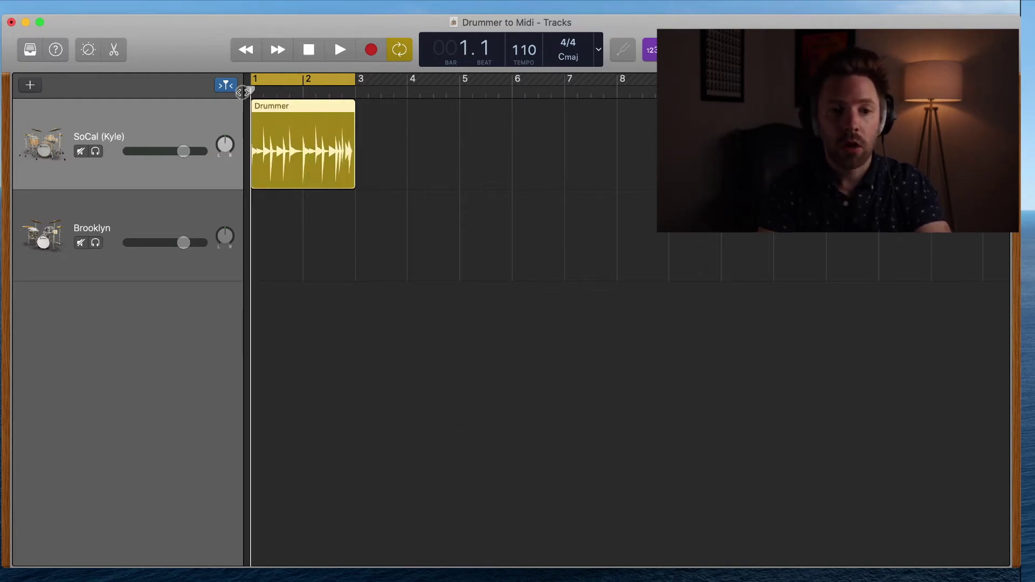
mouse_move(251, 91)
left_mouse_down()
mouse_move(286, 92)
mouse_move(249, 92)
left_mouse_up()
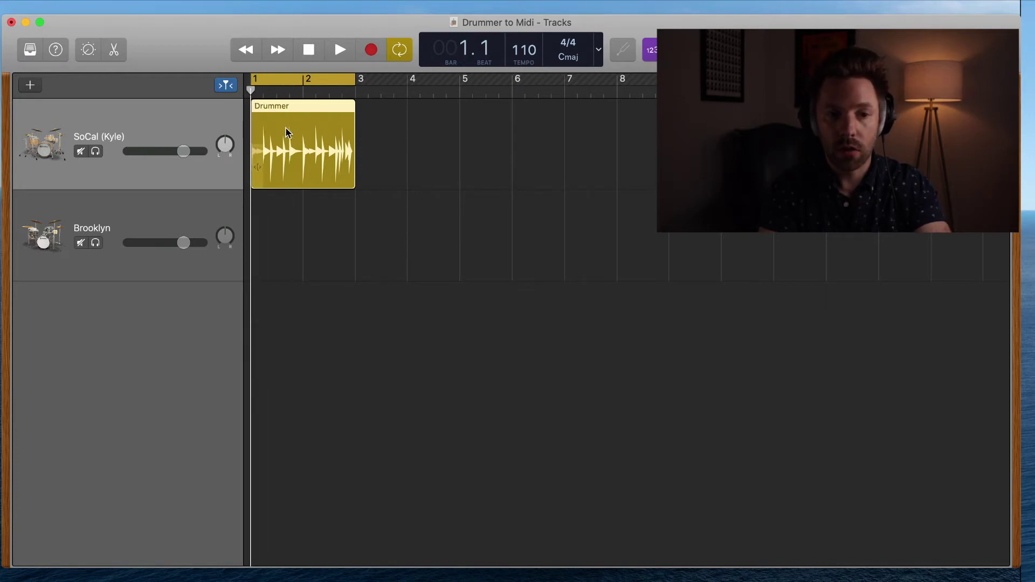
left_click(211, 217)
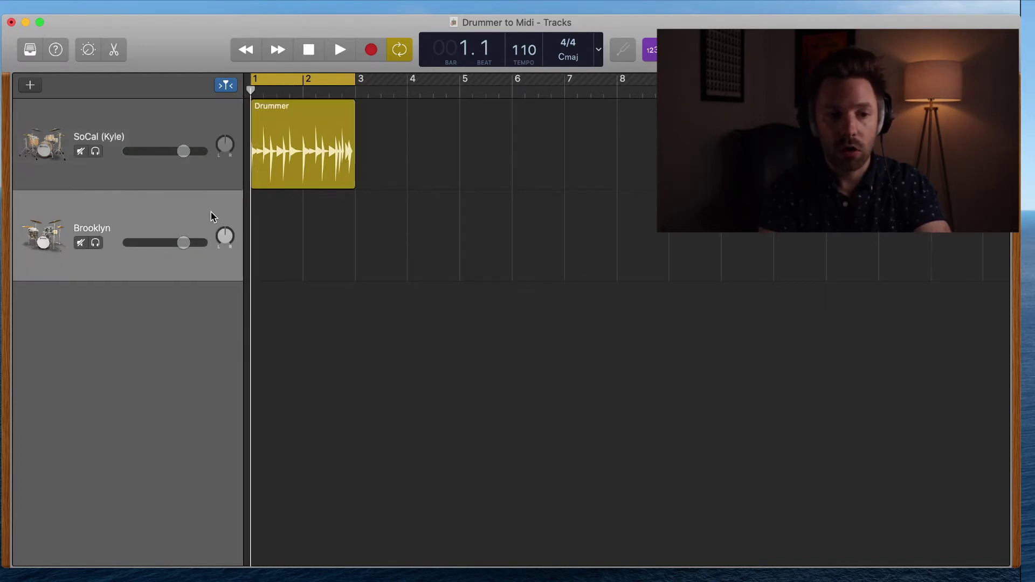
Paste the copied Drummer region onto the Brooklyn track
key("super+v")
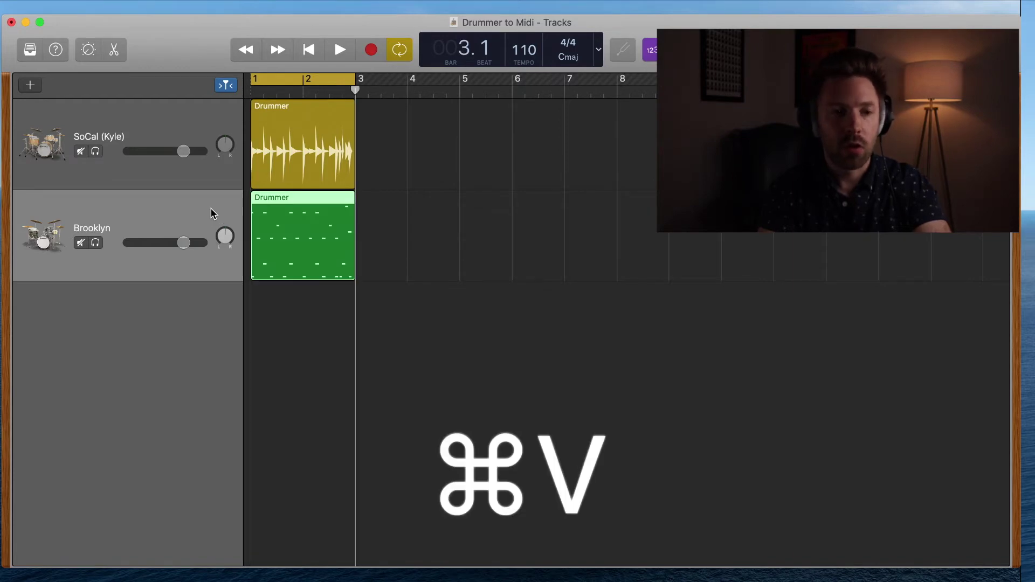
left_click(138, 1)
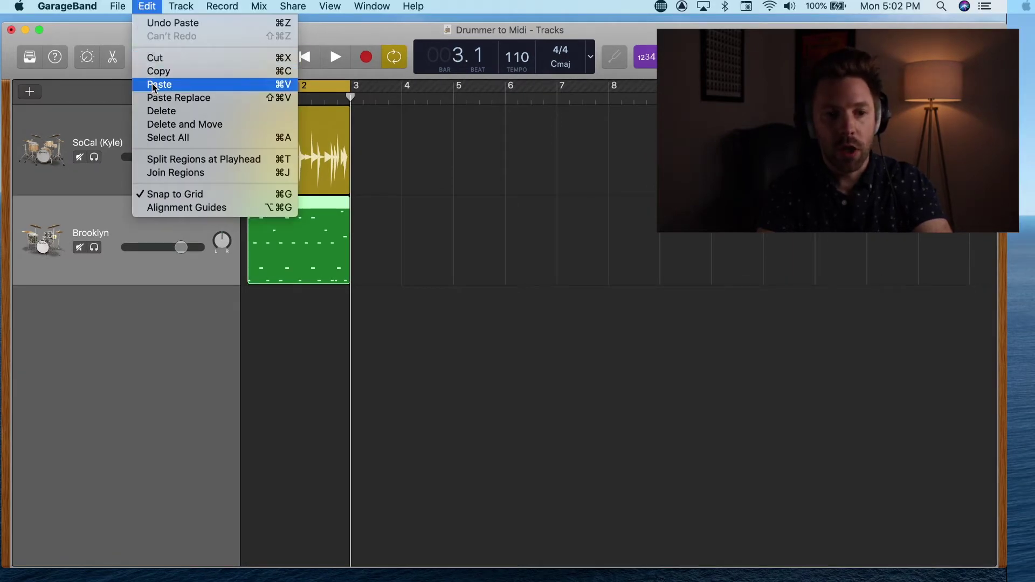
left_click(144, 6)
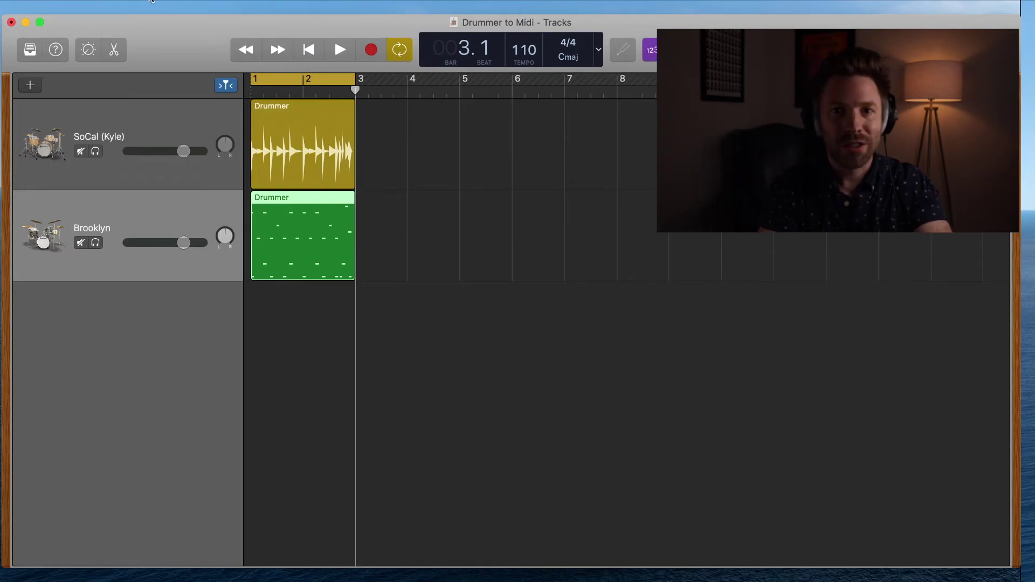
Solo the SoCal drummer track and play it back
left_click(96, 151)
left_click(96, 151)
left_click(96, 151)
key("space")
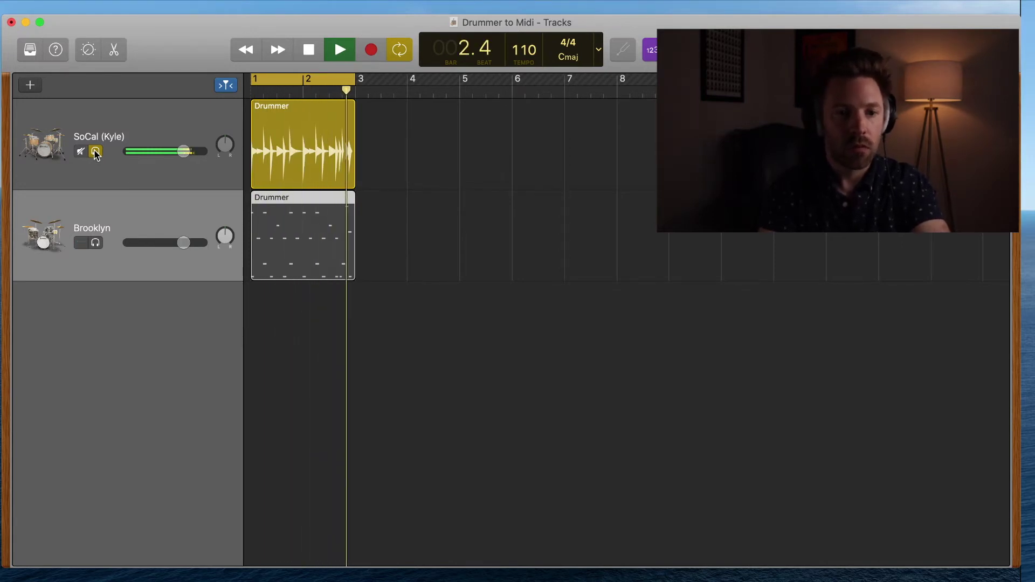
key("space")
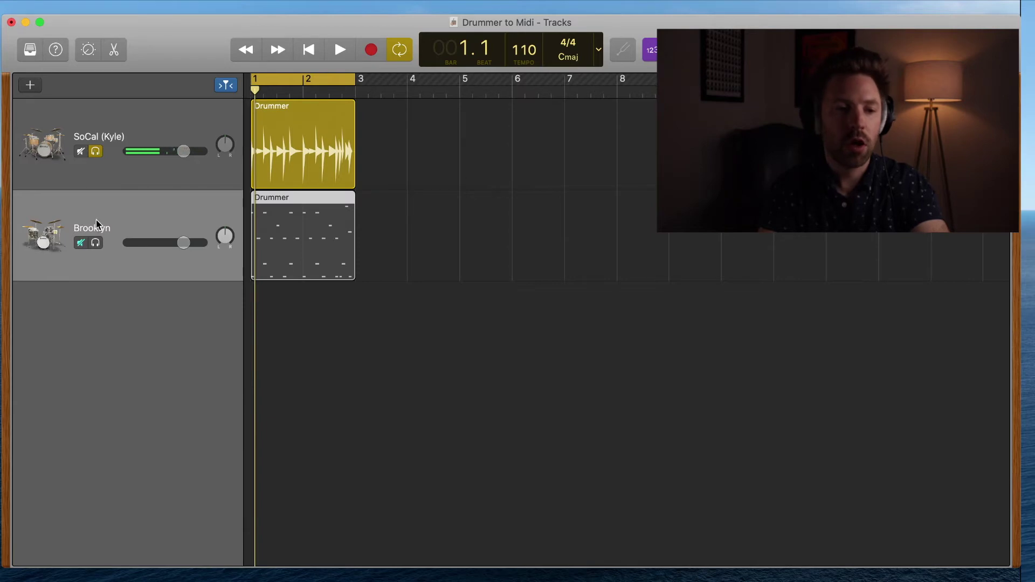
Solo Brooklyn instead of SoCal, listen, and open the Brooklyn region in the Piano Roll
left_click(96, 243)
left_click(96, 152)
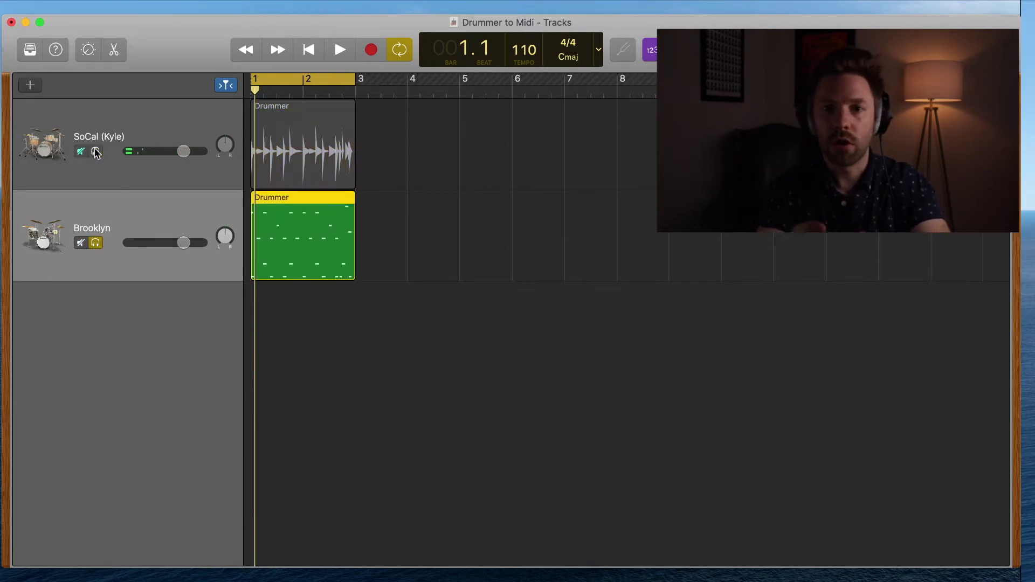
key("space")
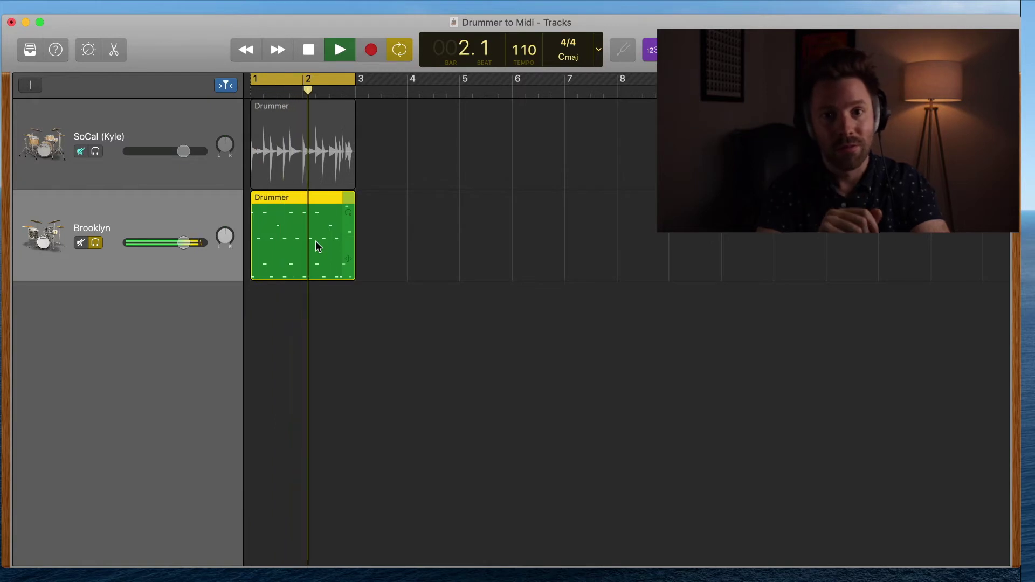
key("space")
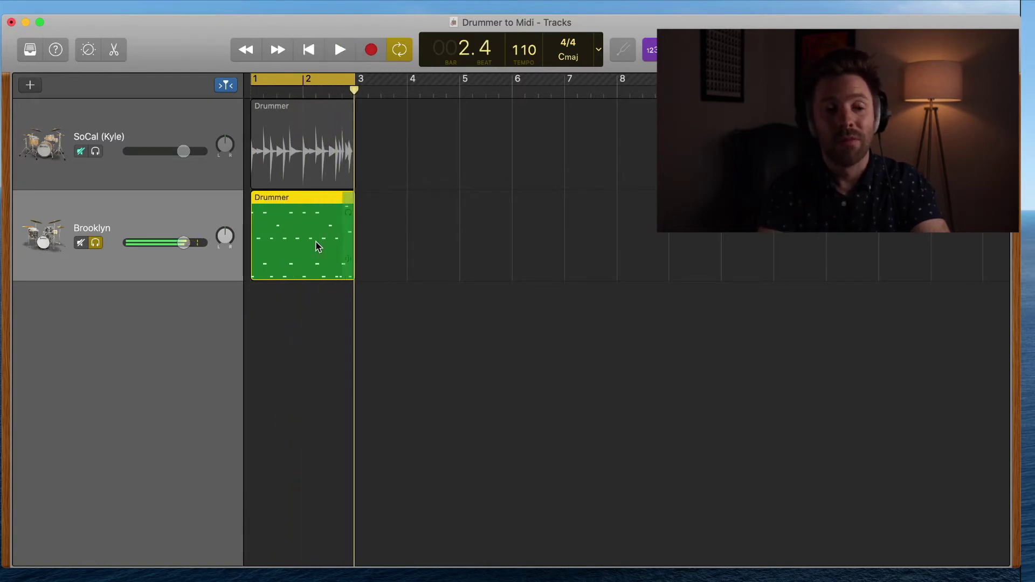
double_click(318, 247)
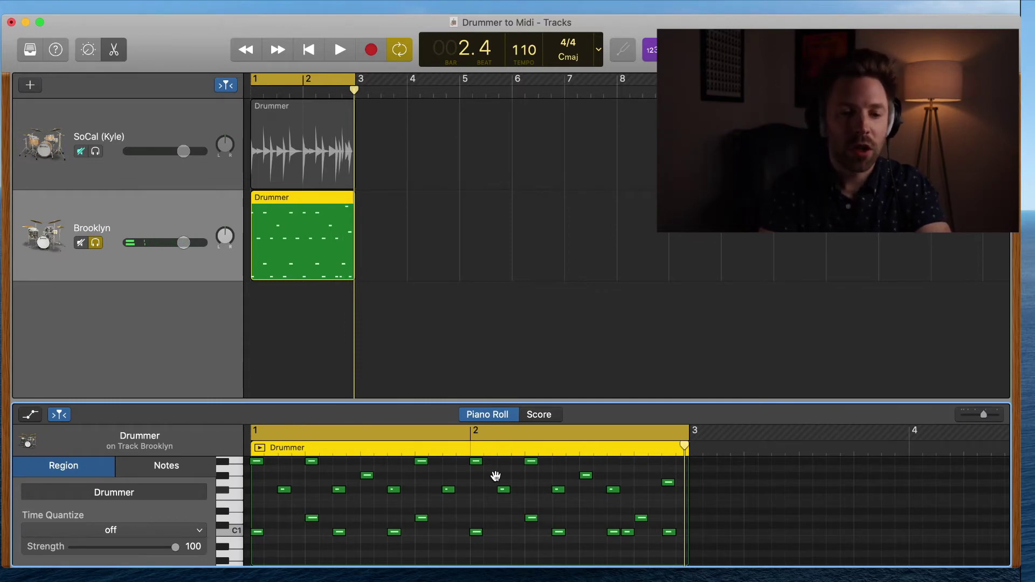
Enlarge the Piano Roll, zoom into bars 1–2, and select all eight C1 kick notes
scroll(494, 477, "down", 2)
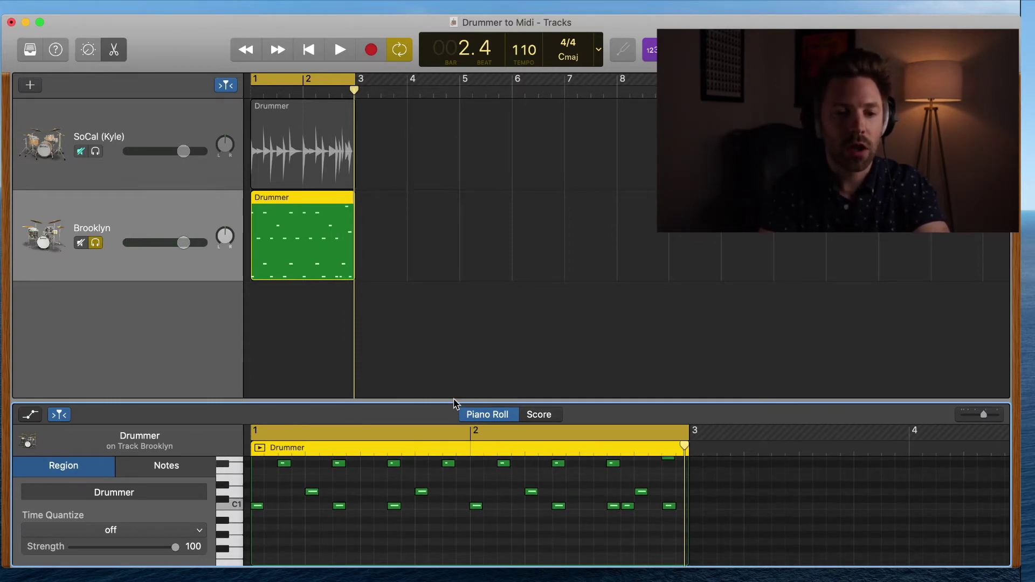
left_click_drag(451, 395, 445, 272)
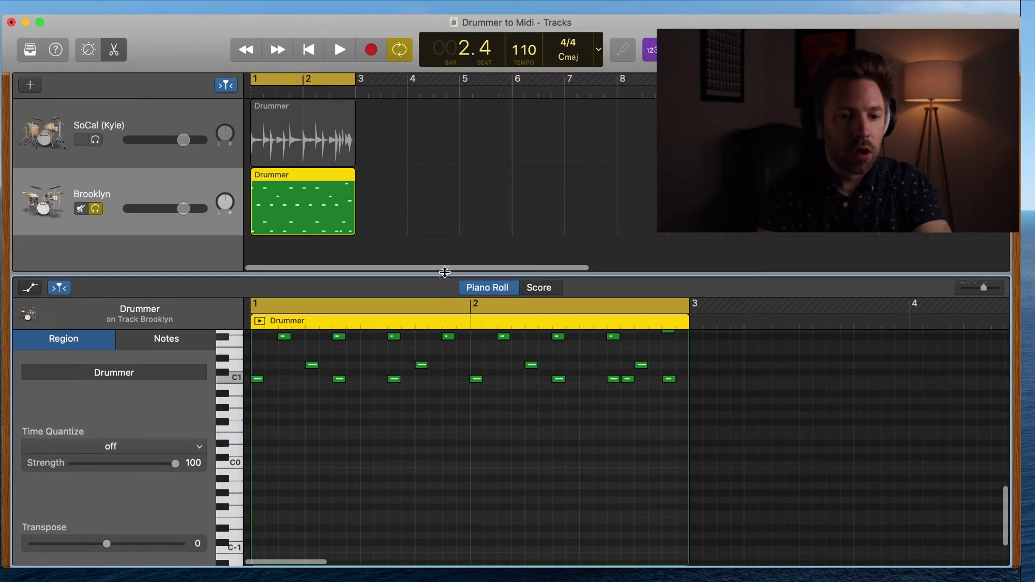
scroll(324, 462, "up", 7)
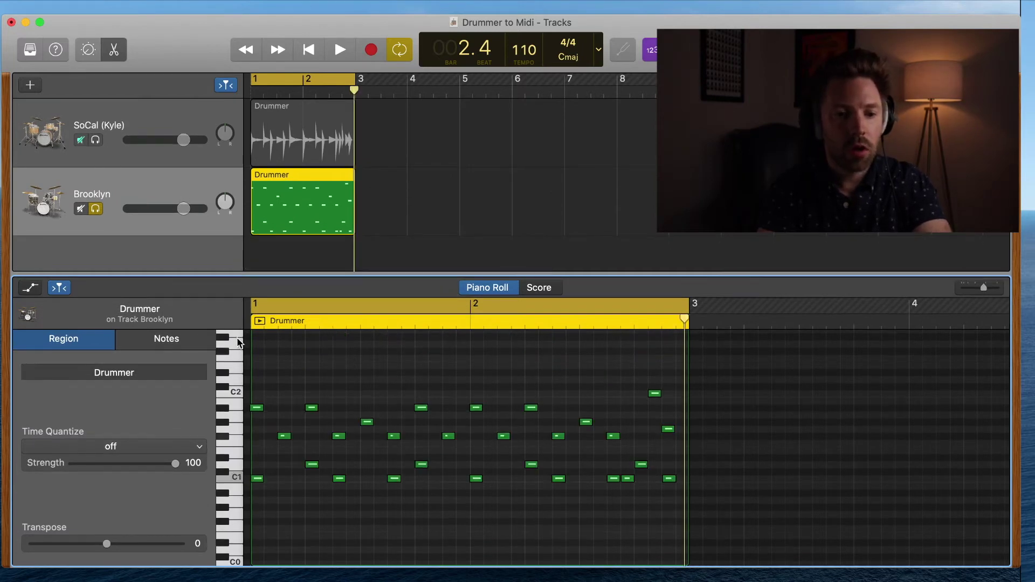
scroll(279, 466, "up", 5)
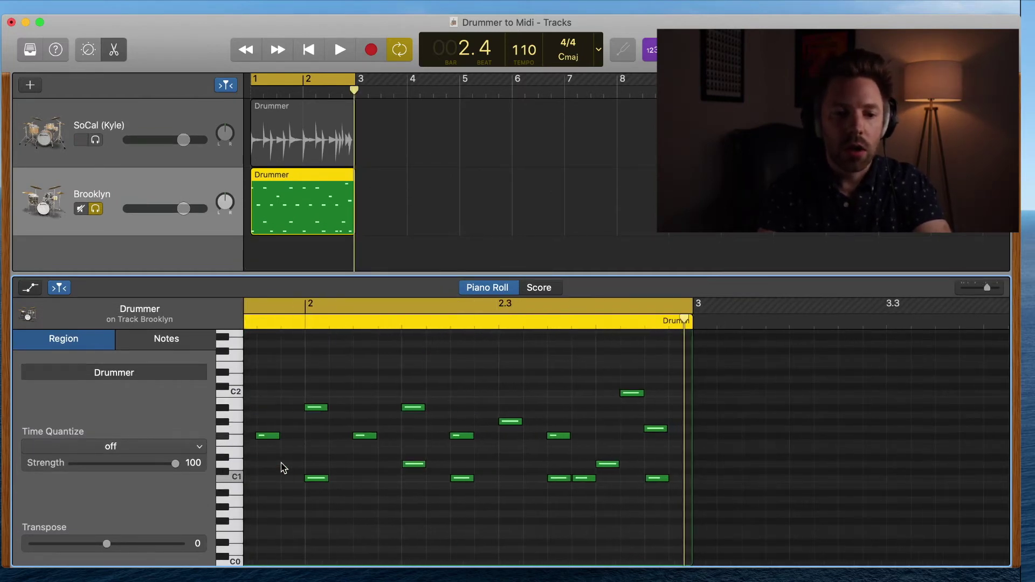
scroll(284, 467, "left", 5)
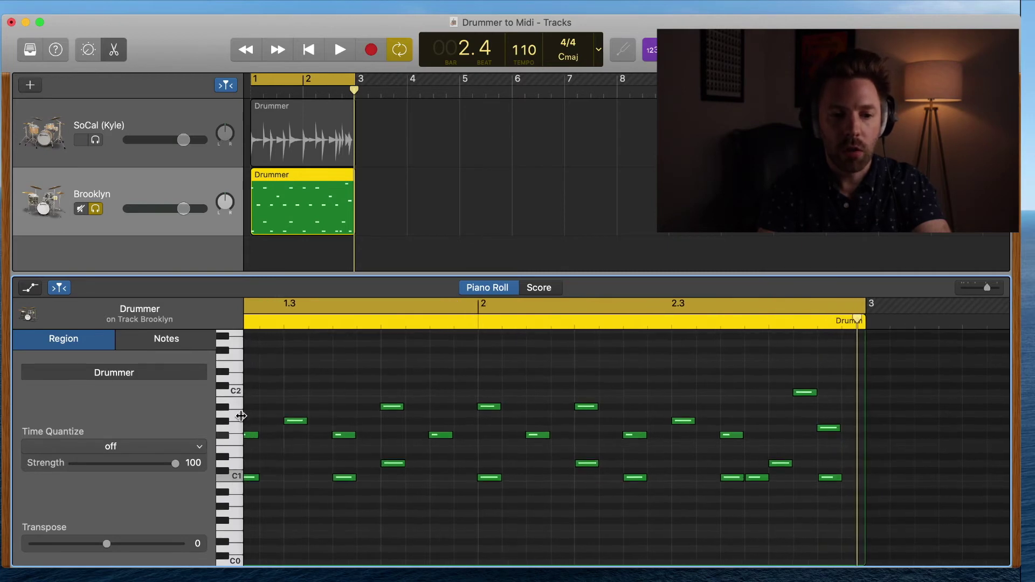
scroll(286, 464, "left", 5)
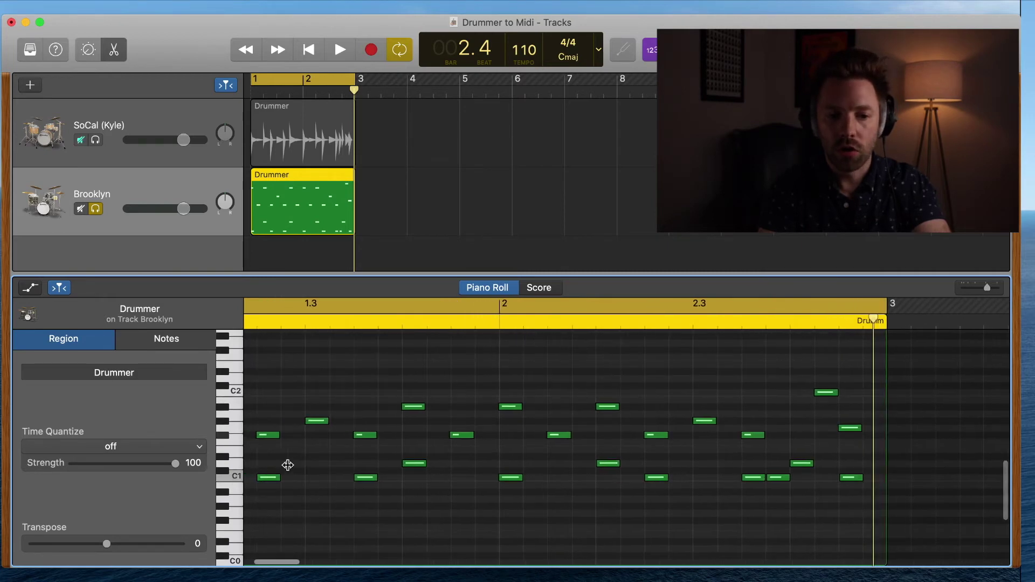
left_click(233, 477)
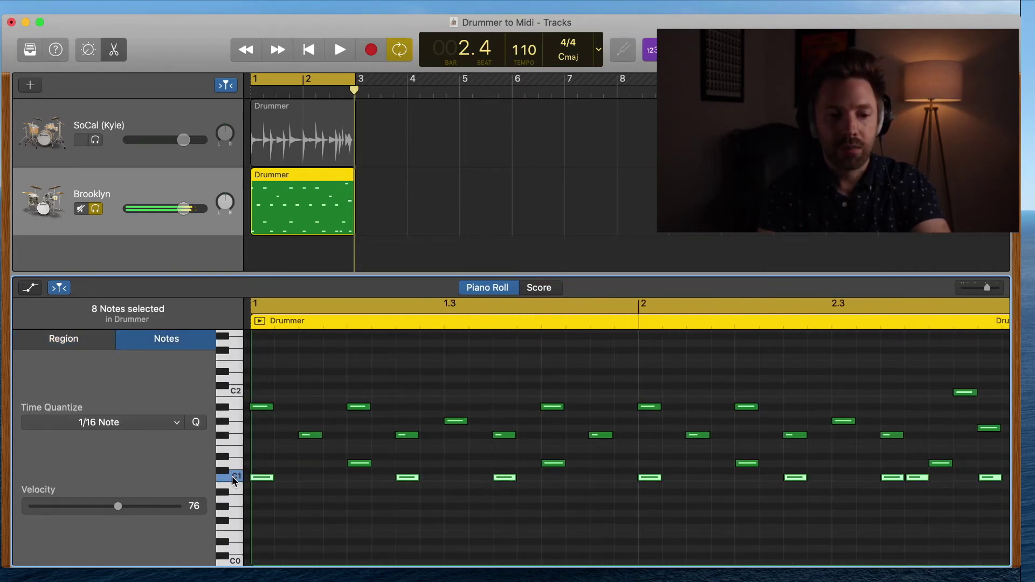
left_click(225, 472)
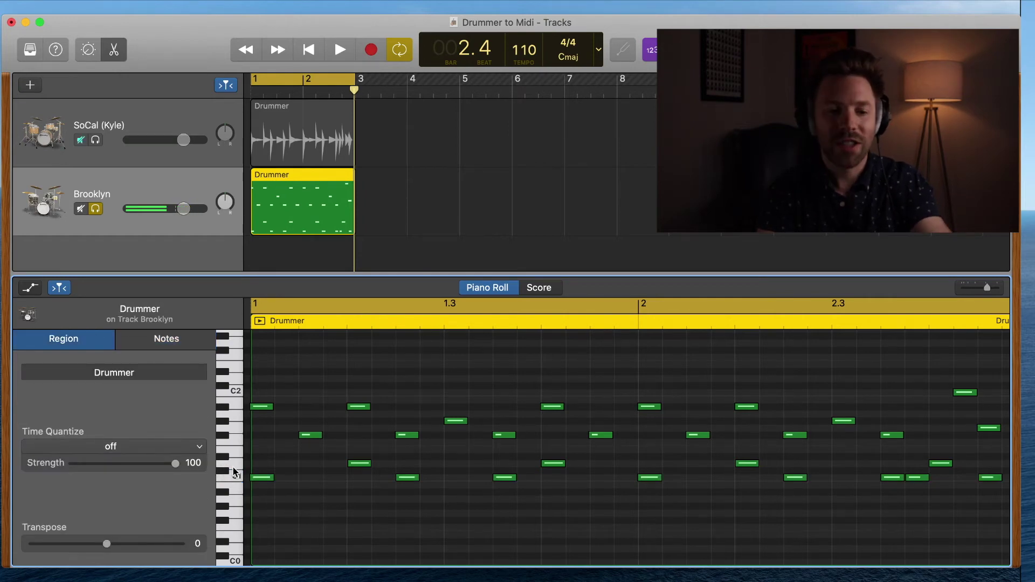
left_click(234, 467)
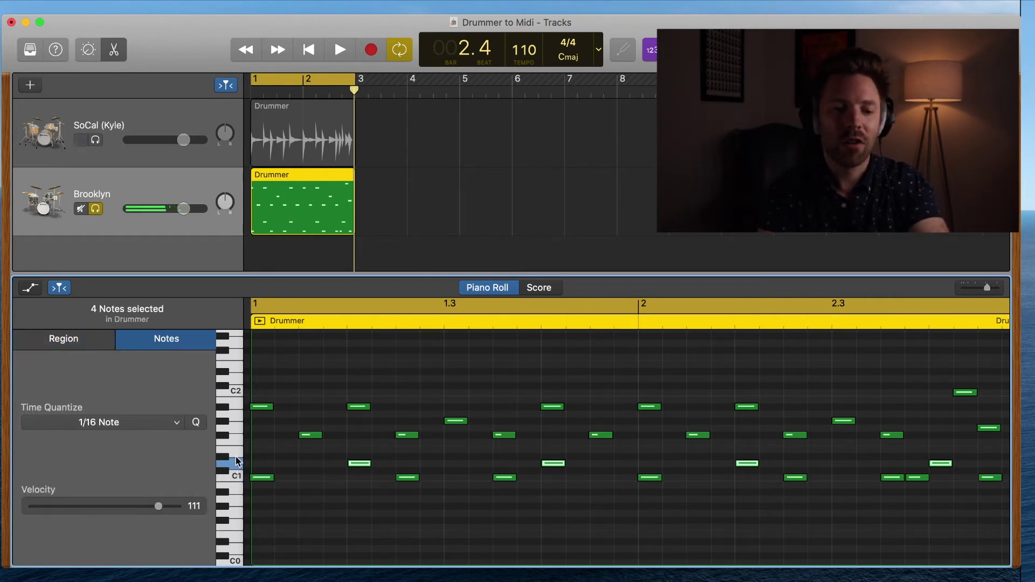
left_click(237, 461)
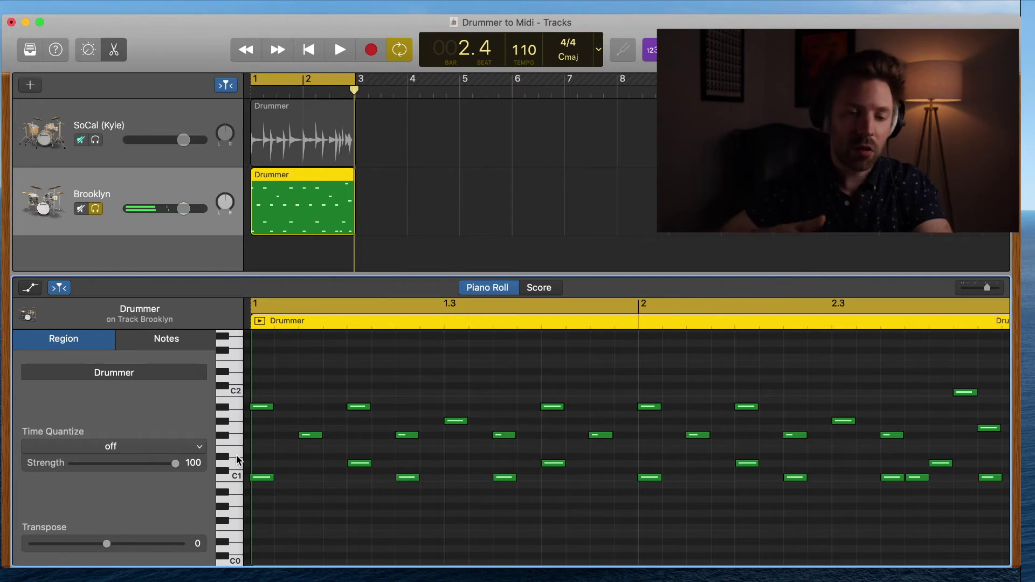
left_click(238, 443)
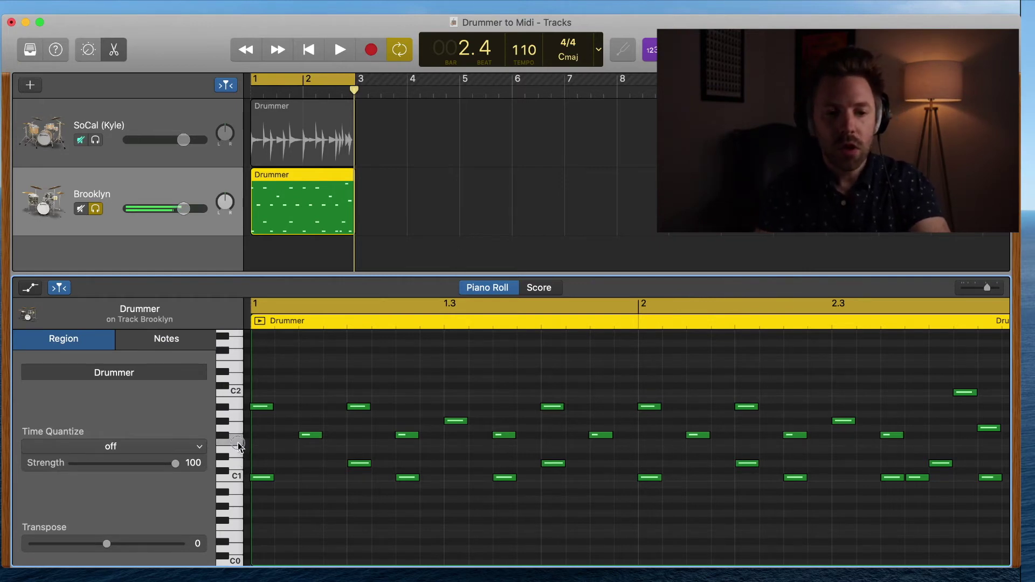
left_click(230, 436)
left_click(232, 430)
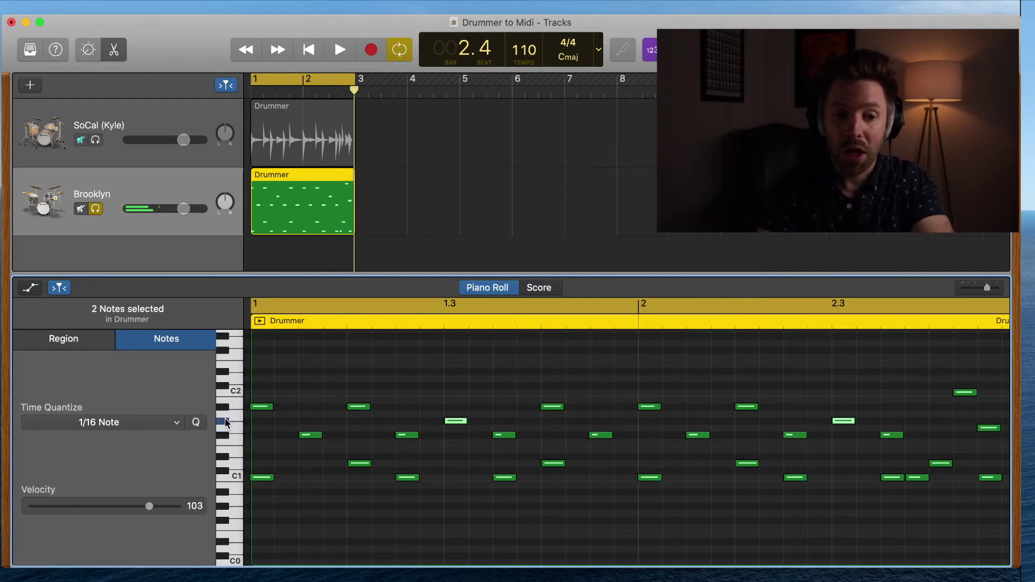
left_click(230, 416)
left_click(227, 408)
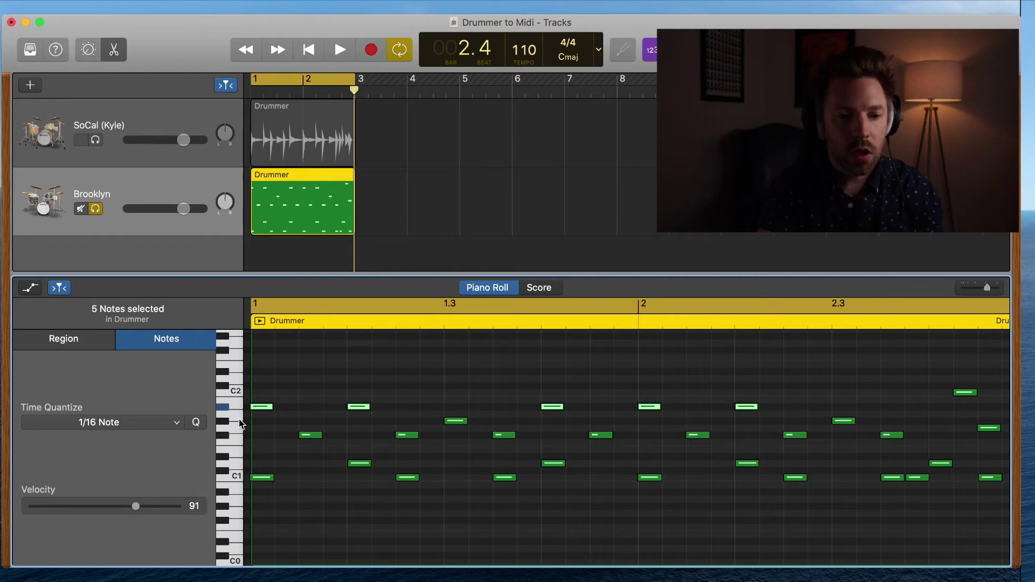
left_click(226, 422)
left_click(225, 435)
left_click(226, 422)
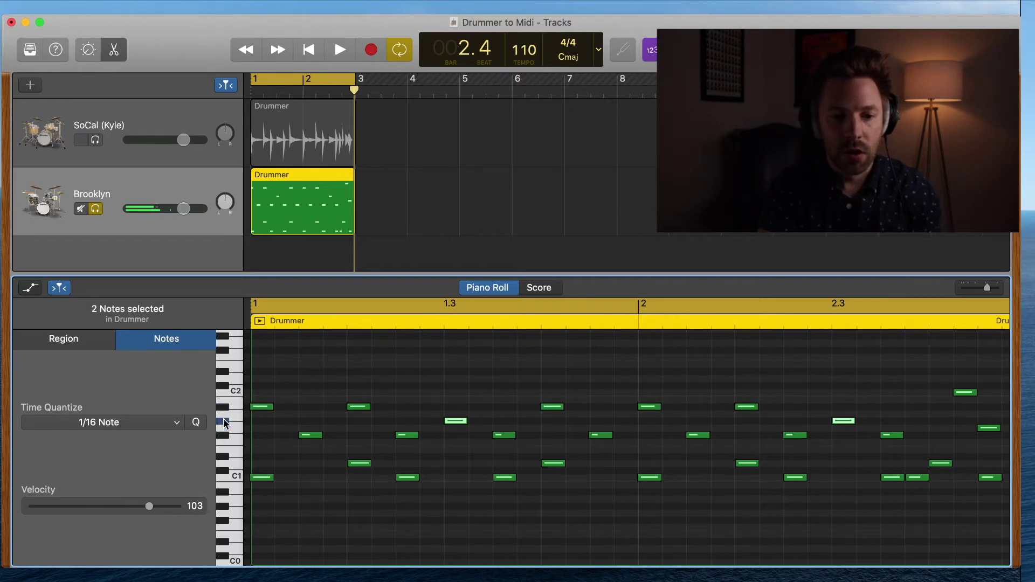
left_click(224, 408)
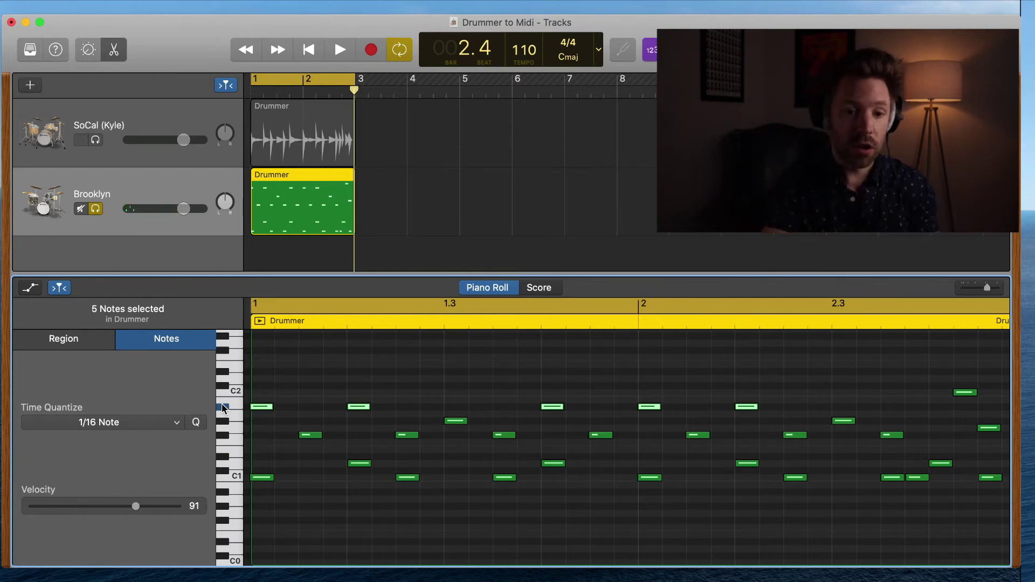
key("space")
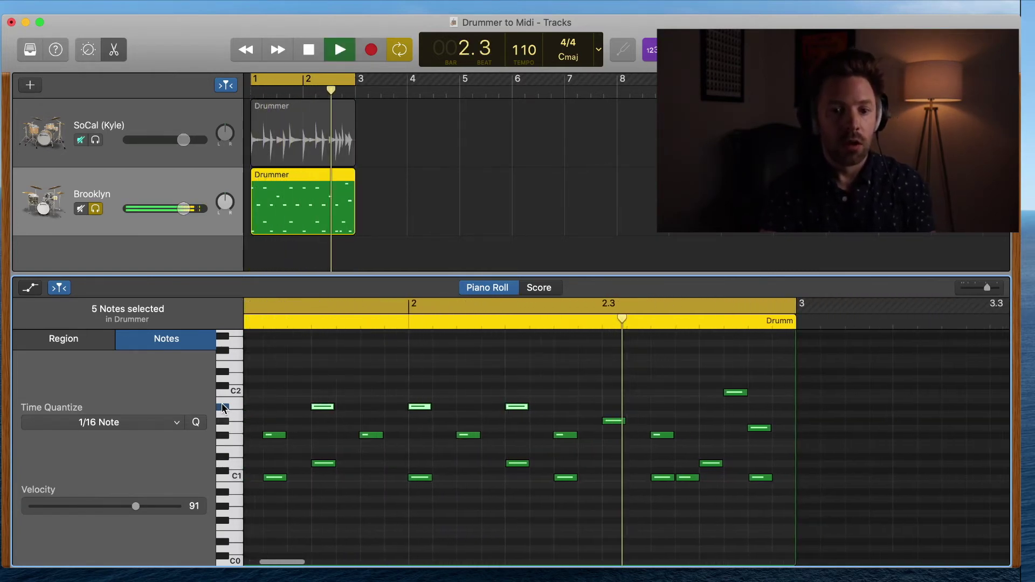
key("space")
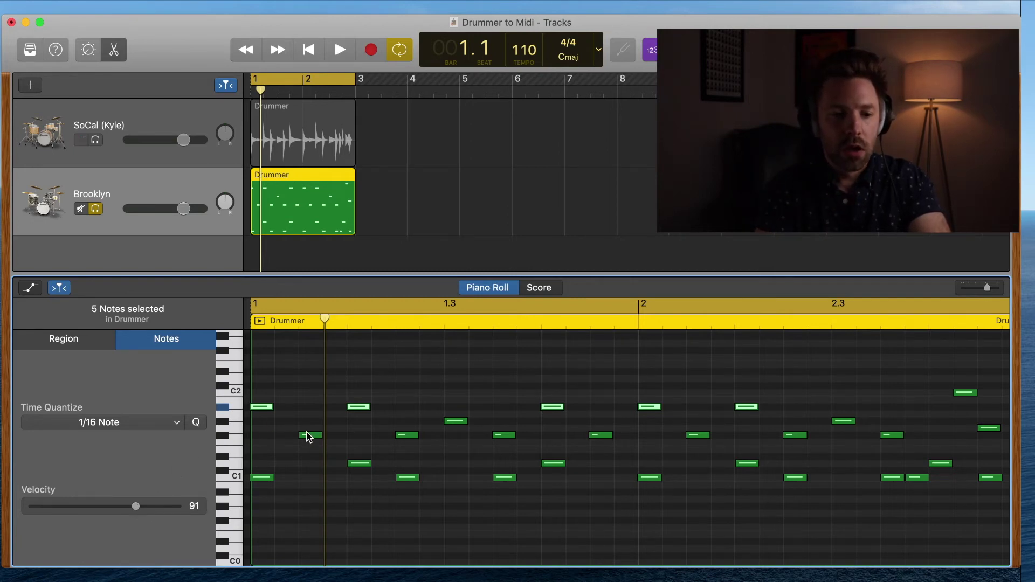
Check individual note velocities, including a velocity-46 note, and audition the pattern
left_click(308, 436)
left_click(263, 408)
left_click(358, 406)
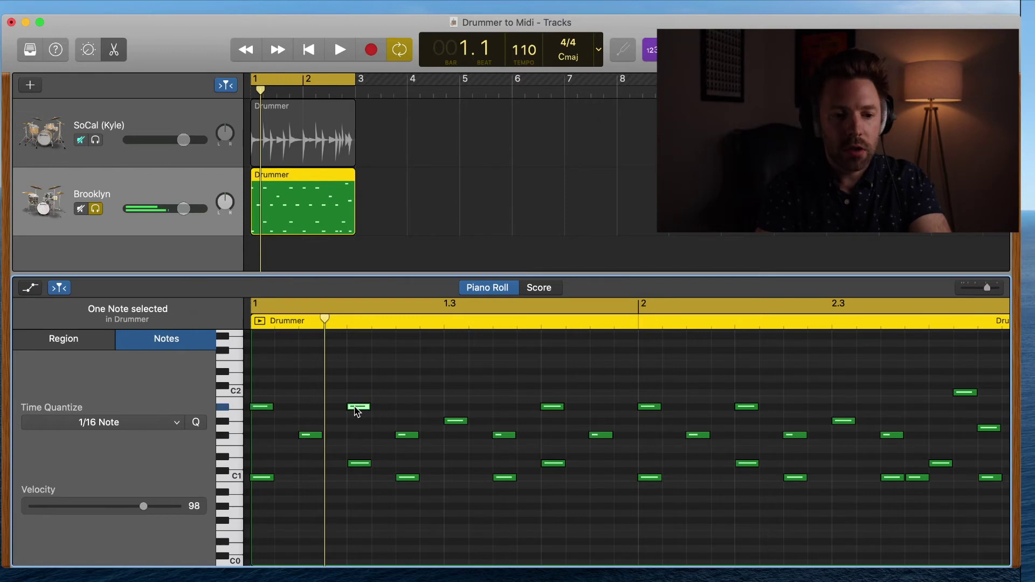
left_click(406, 435)
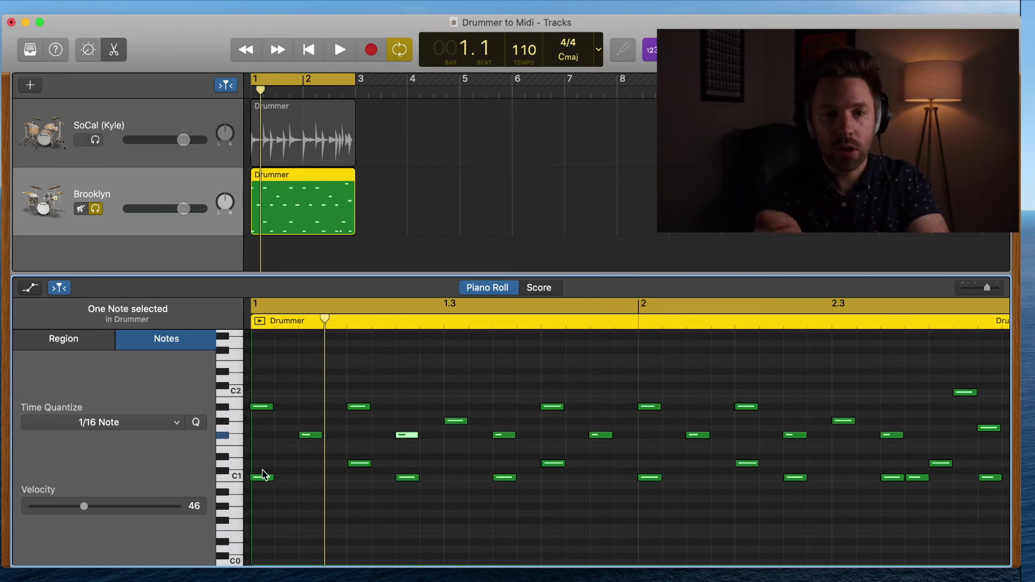
key("space")
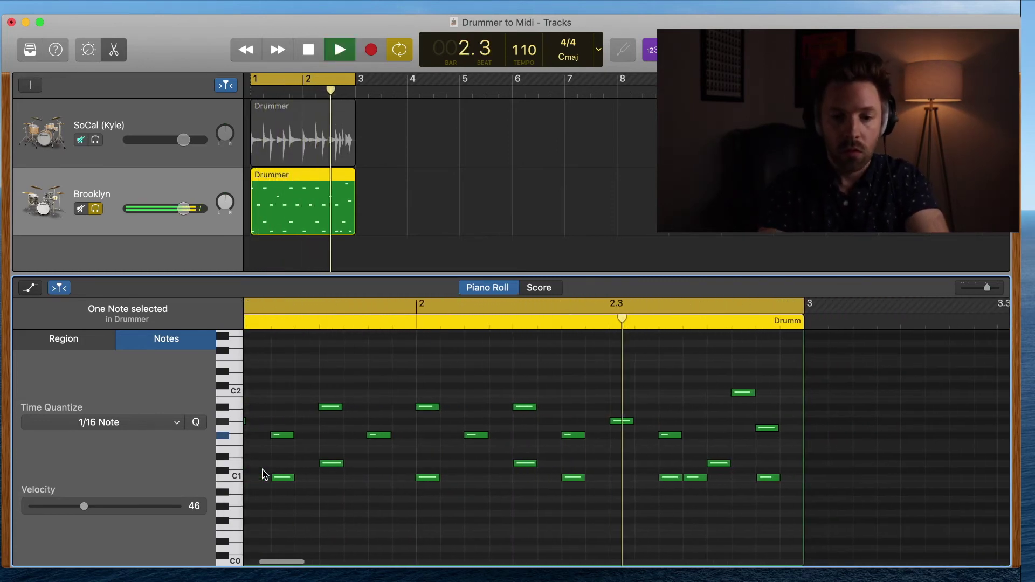
key("space")
Zoom the Piano Roll to bars 1–3 and add a C1 kick note before beat 1.4
scroll(468, 469, "down", 3)
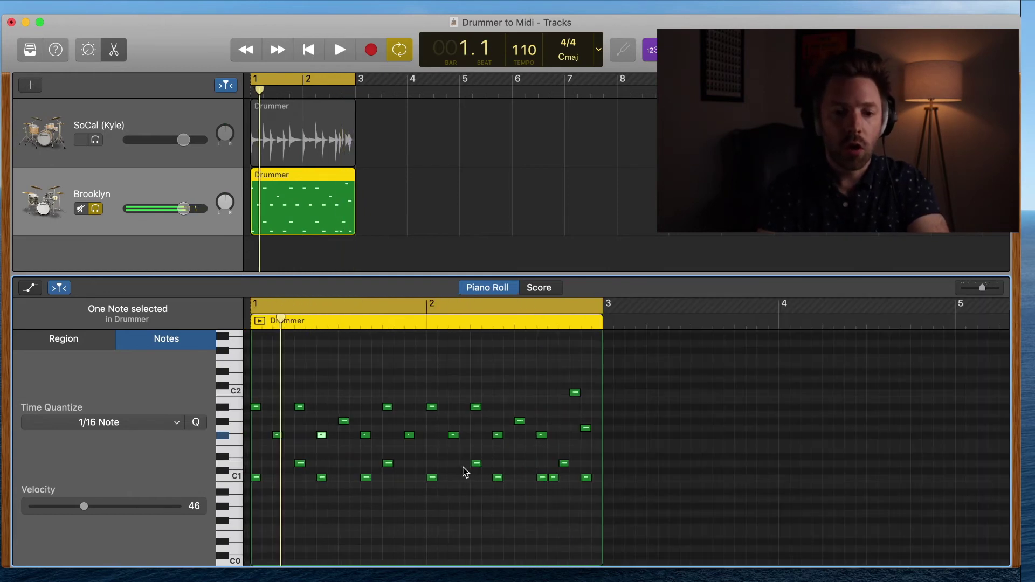
scroll(465, 472, "up", 2)
scroll(465, 472, "up", 5)
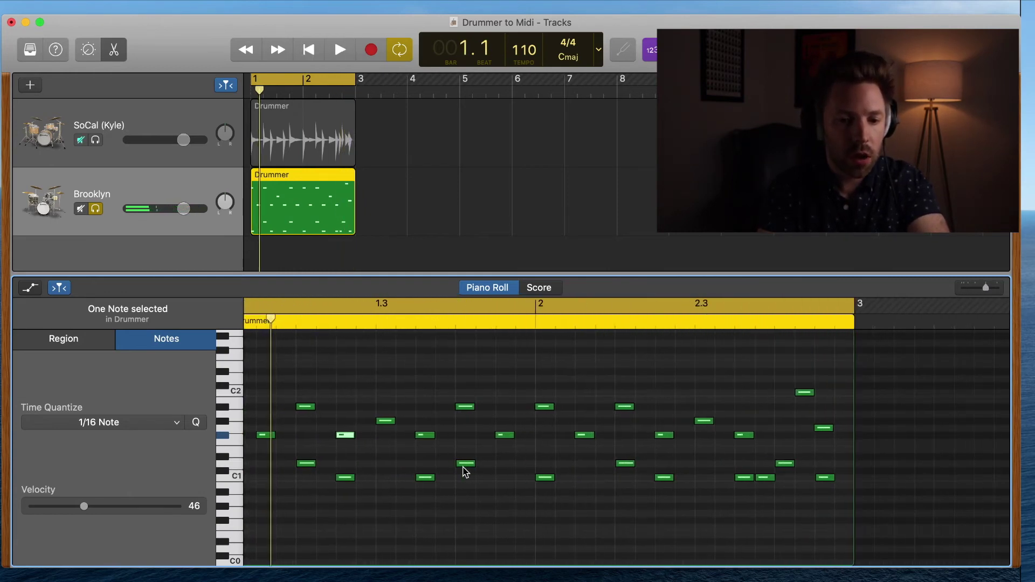
scroll(465, 472, "down", 1)
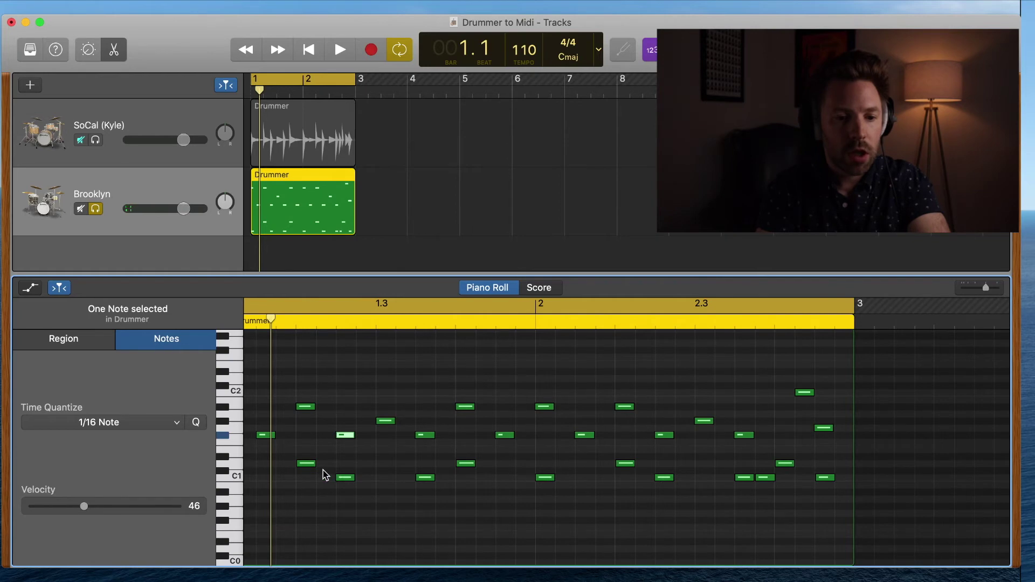
scroll(326, 474, "left", 2)
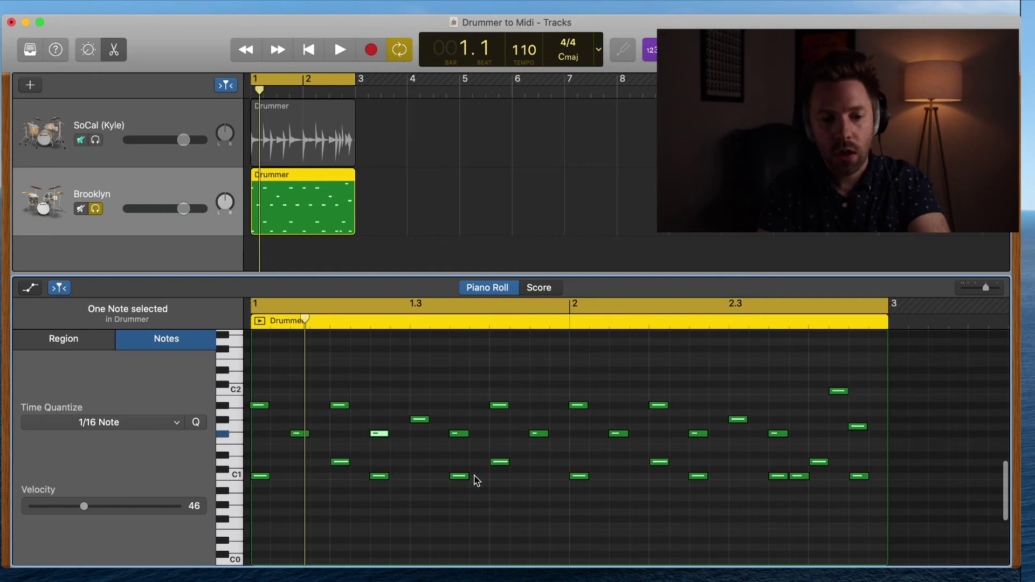
left_click(476, 476, "super")
Audition the new kick and compare its velocity with the existing velocity-104 kick
key("space")
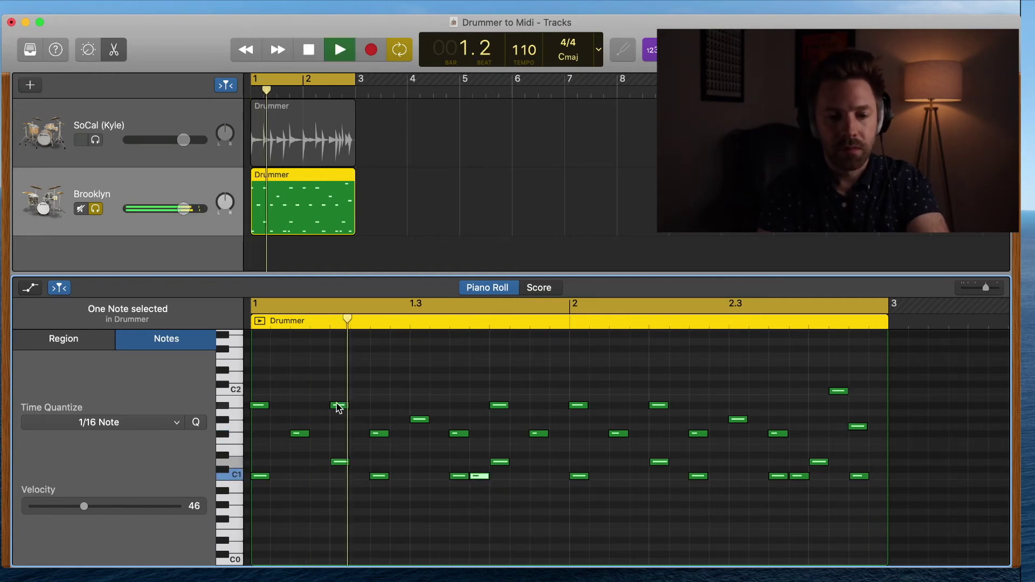
key("space")
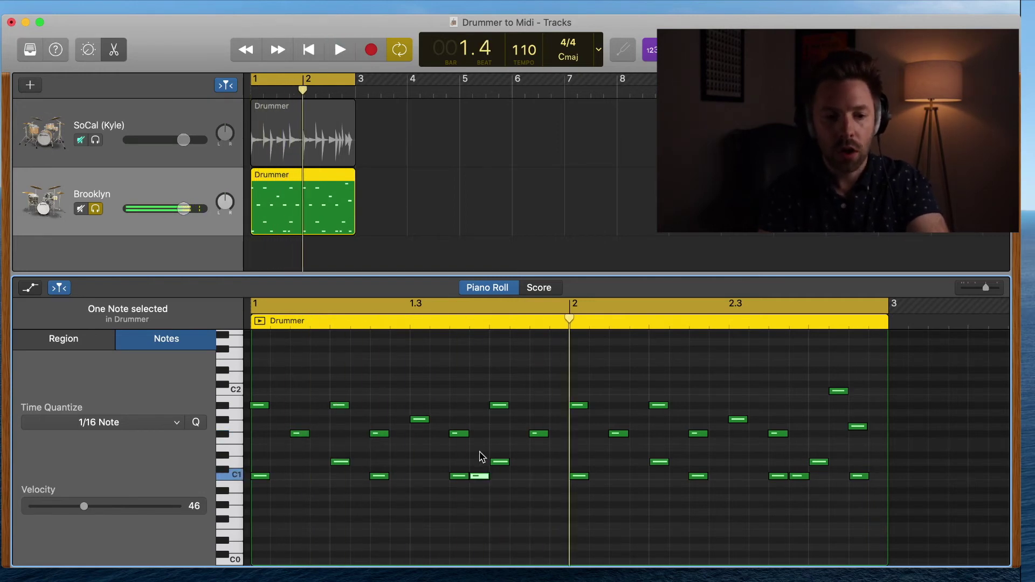
left_click(382, 434)
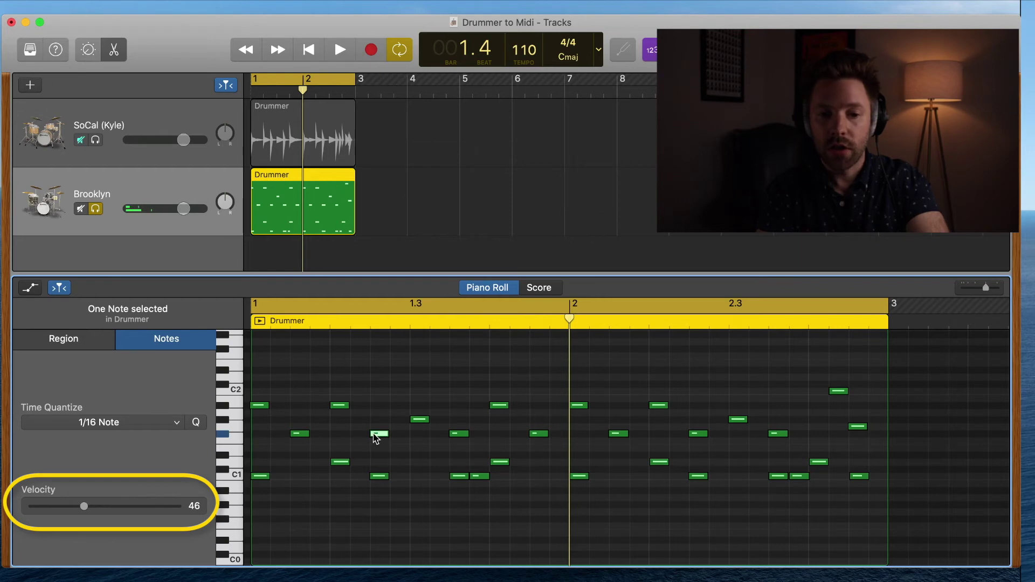
mouse_move(380, 440)
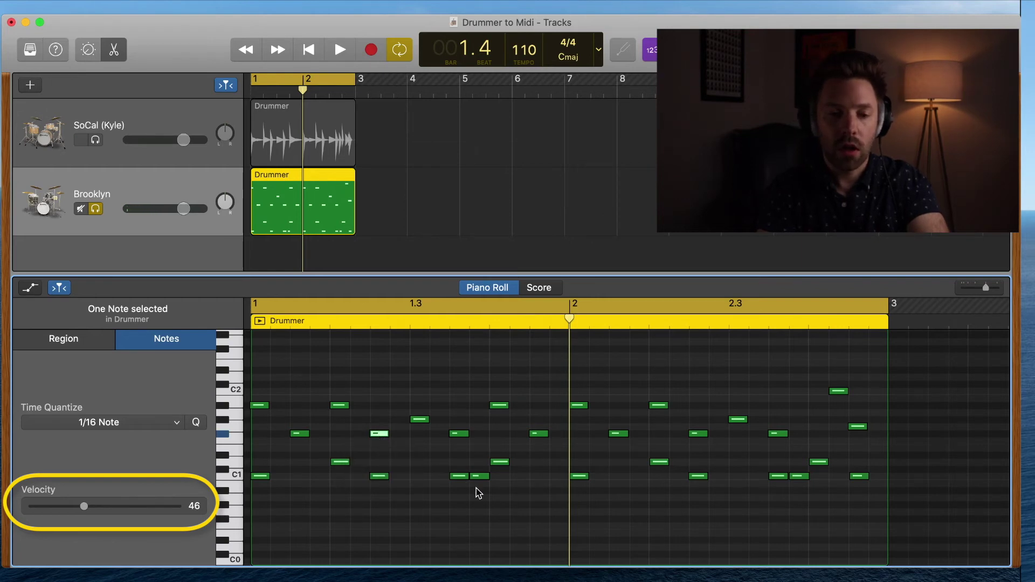
left_click(479, 477)
left_click(458, 477)
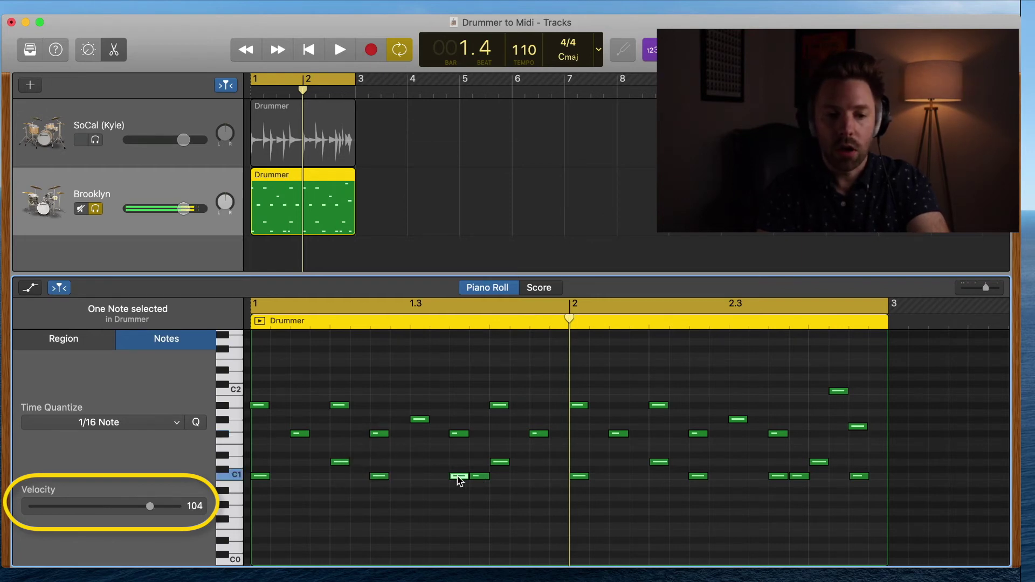
left_click(479, 477)
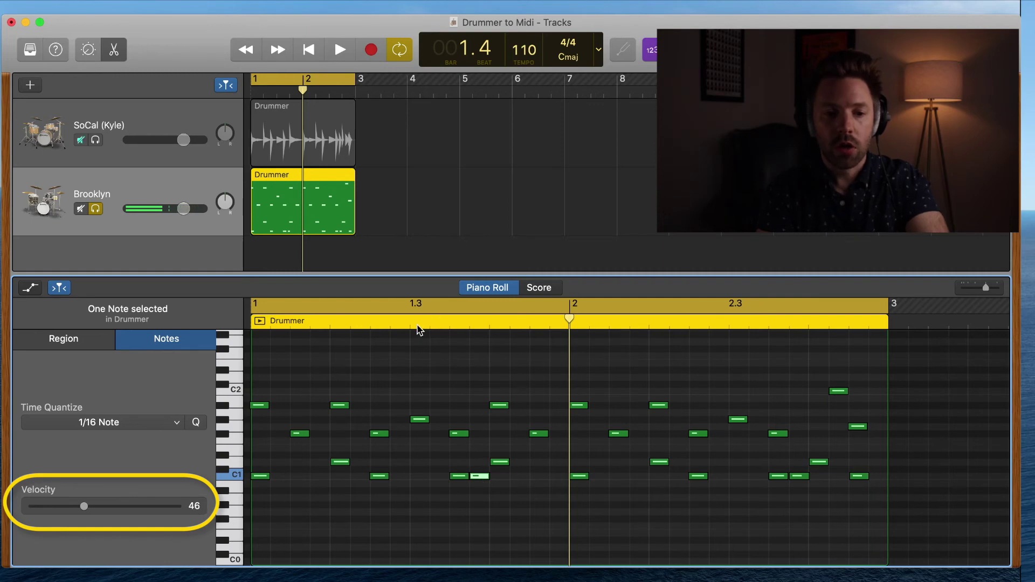
Raise the new C1 kick's velocity from 46 to 94 and play it back
key("space")
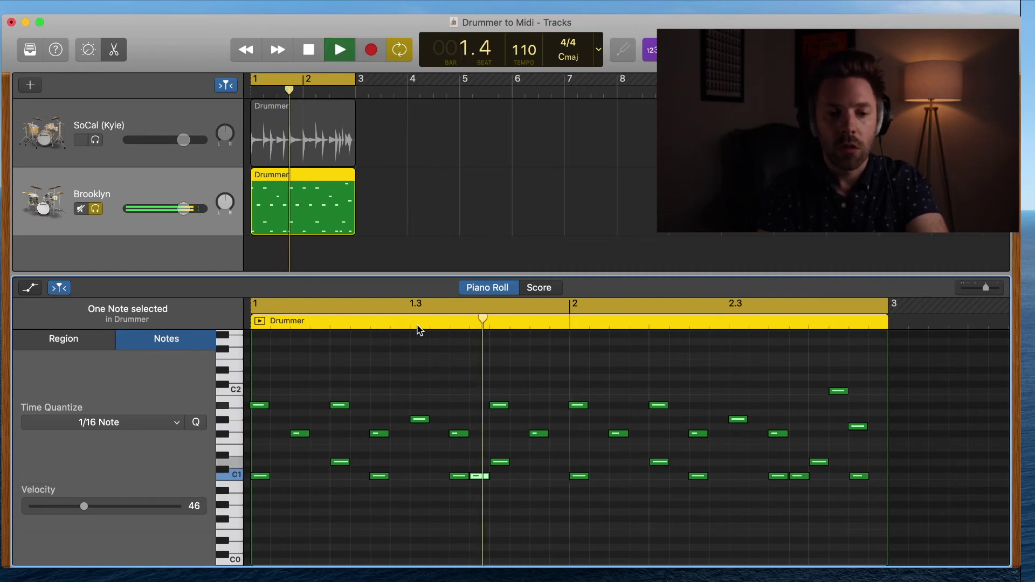
key("space")
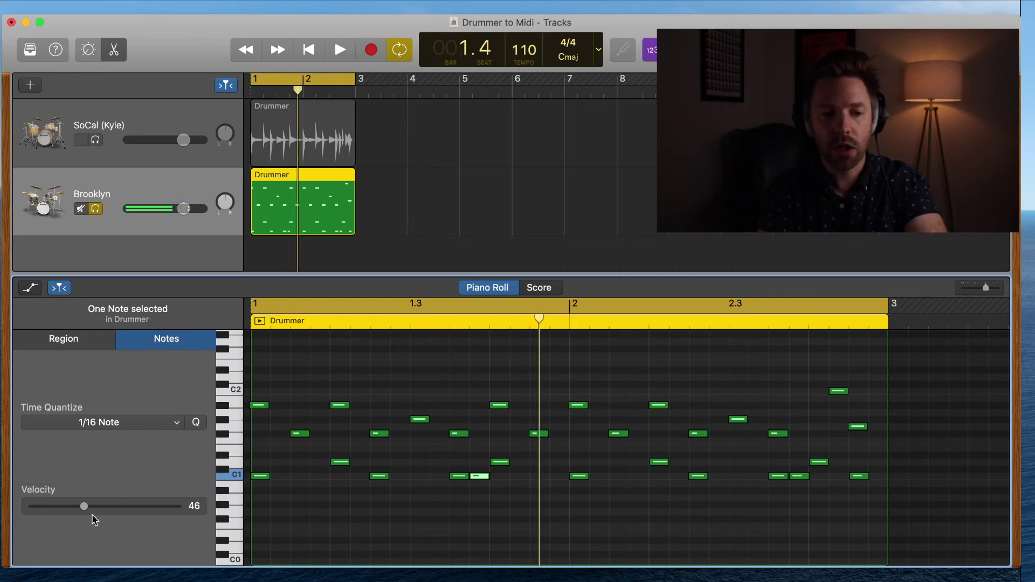
left_click_drag(85, 506, 144, 511)
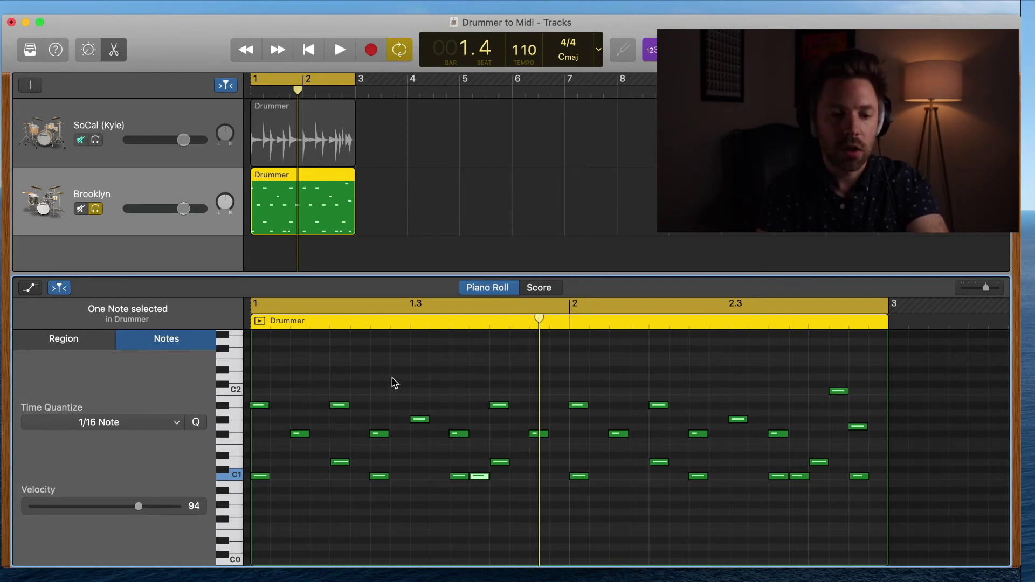
key("space")
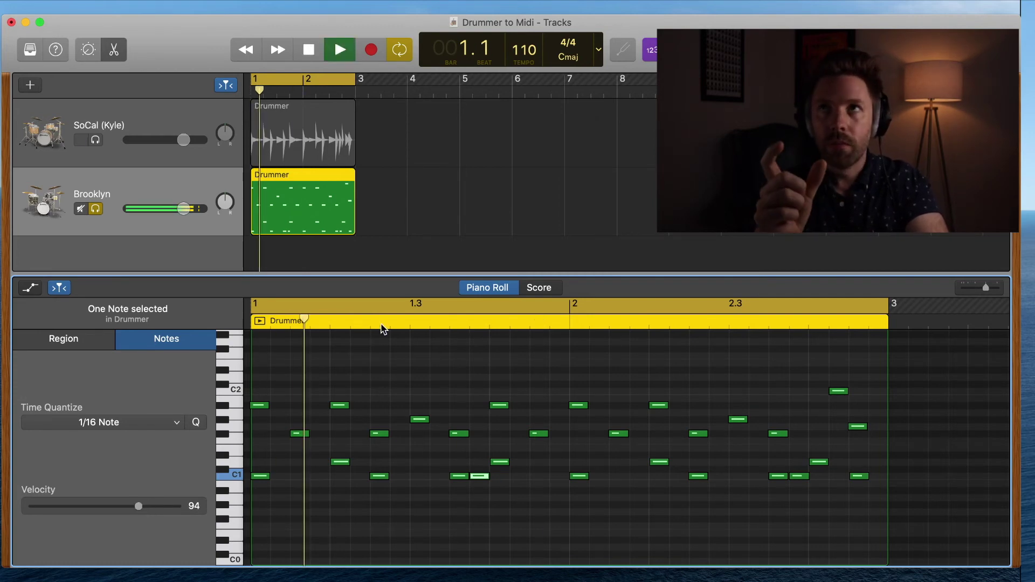
key("space")
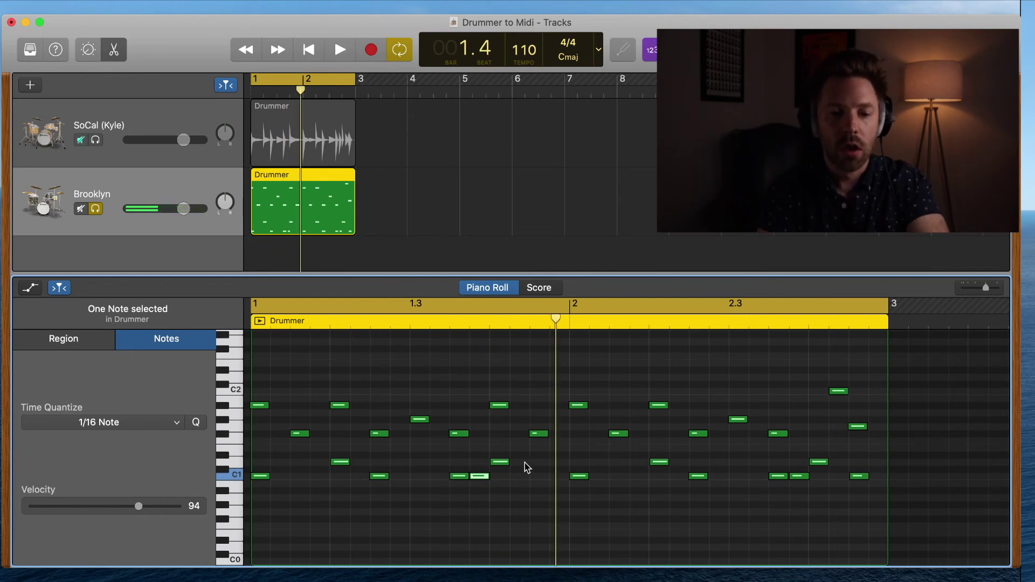
Delete the bar-2 downbeat kick and add a velocity-110 C1 kick just after it
left_click(577, 480)
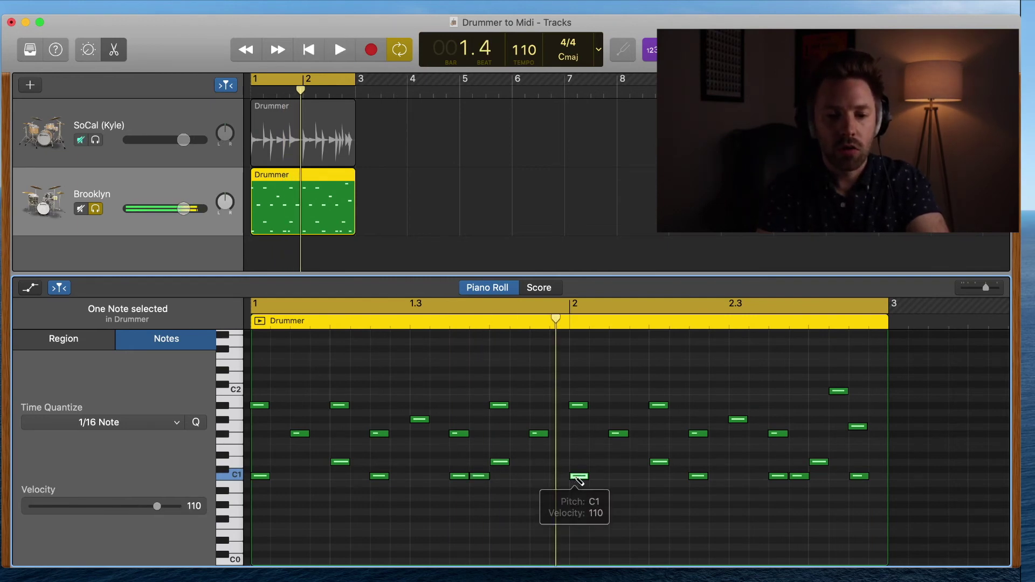
key("Delete")
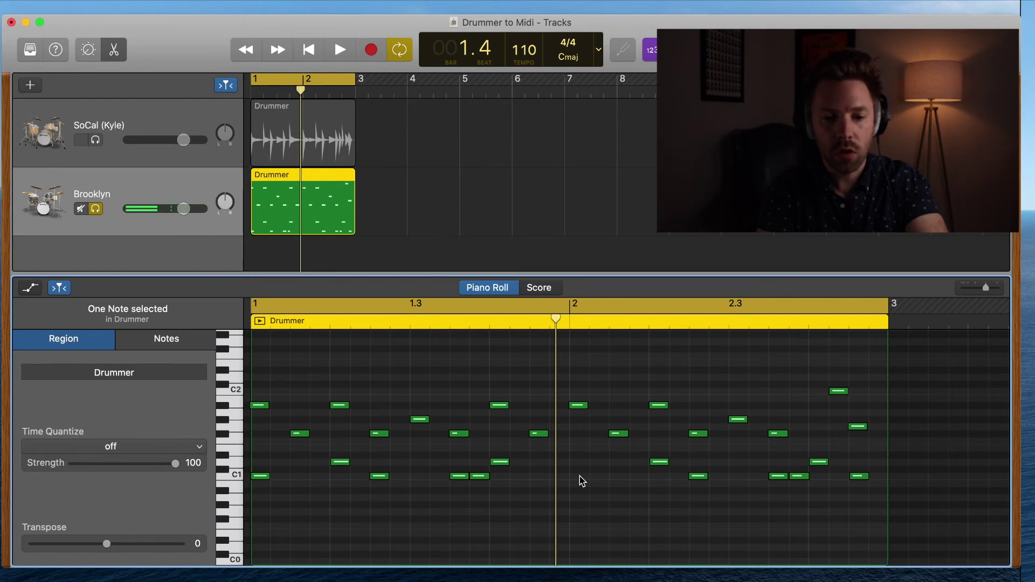
left_click(597, 477, "super")
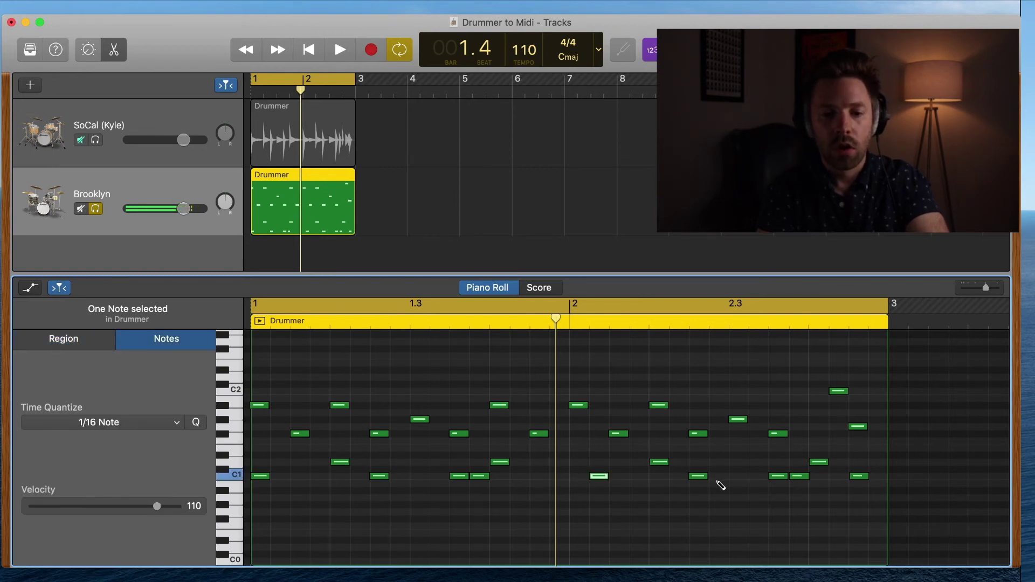
key("space")
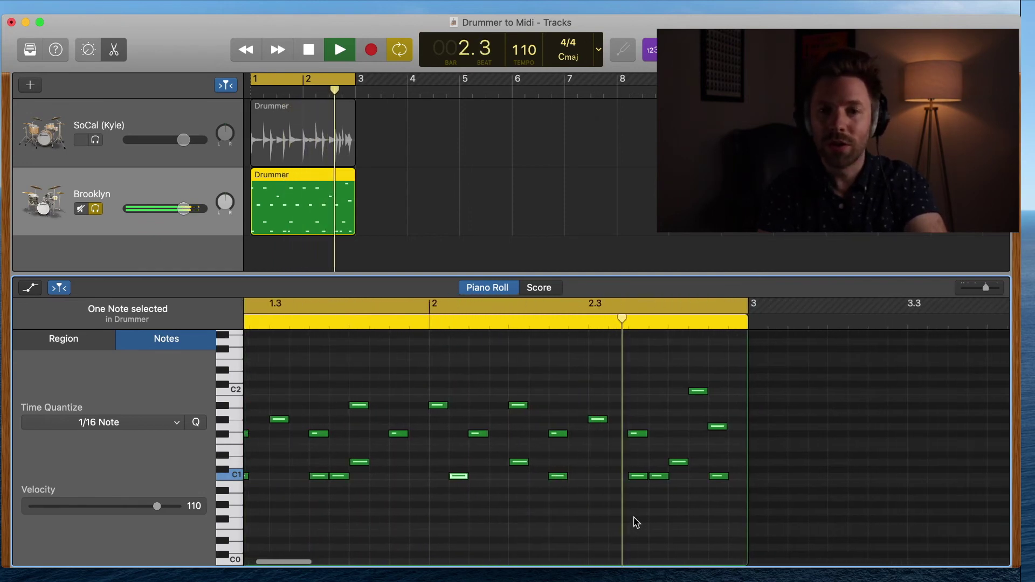
key("space")
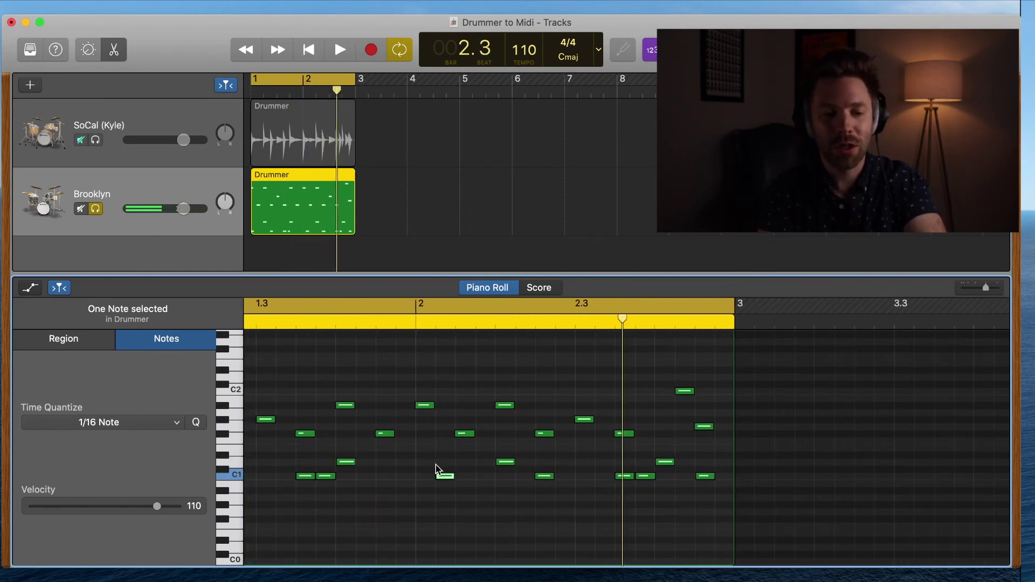
Move the new kick a sixteenth later and shift the next C1 kick earlier to 2.2.3.41
left_click_drag(447, 478, 465, 478)
key("space")
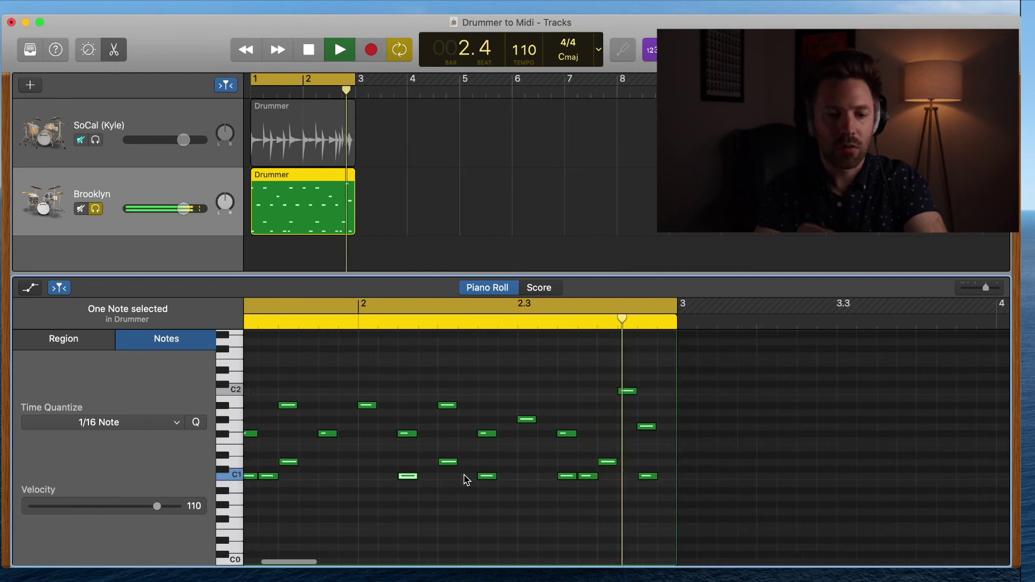
key("space")
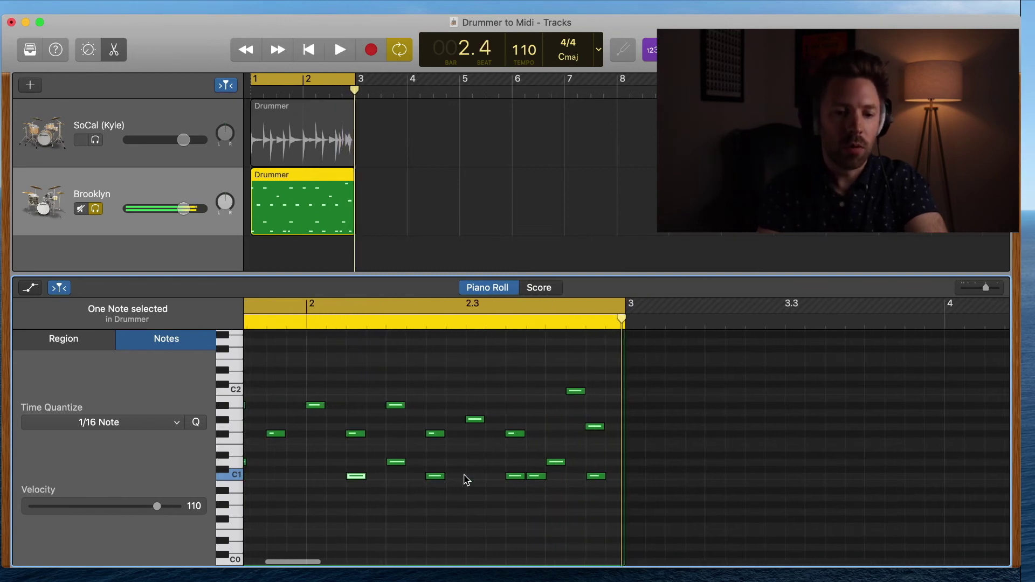
left_click(429, 481)
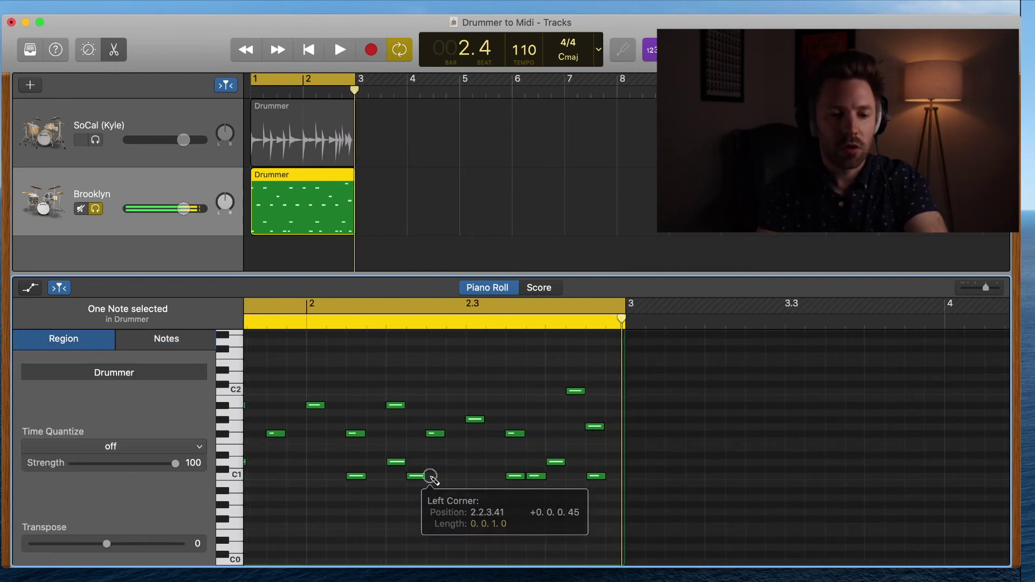
key("space")
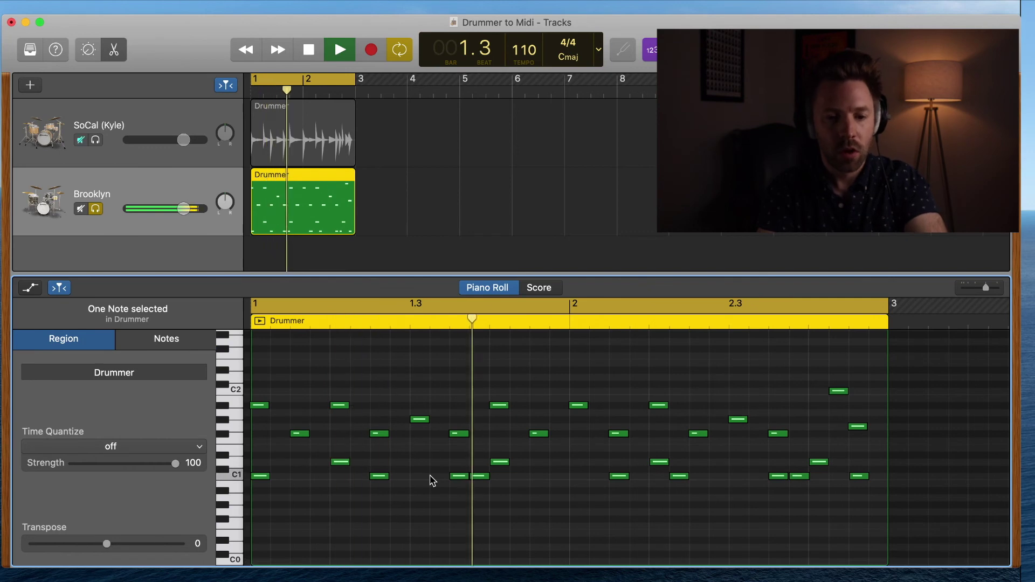